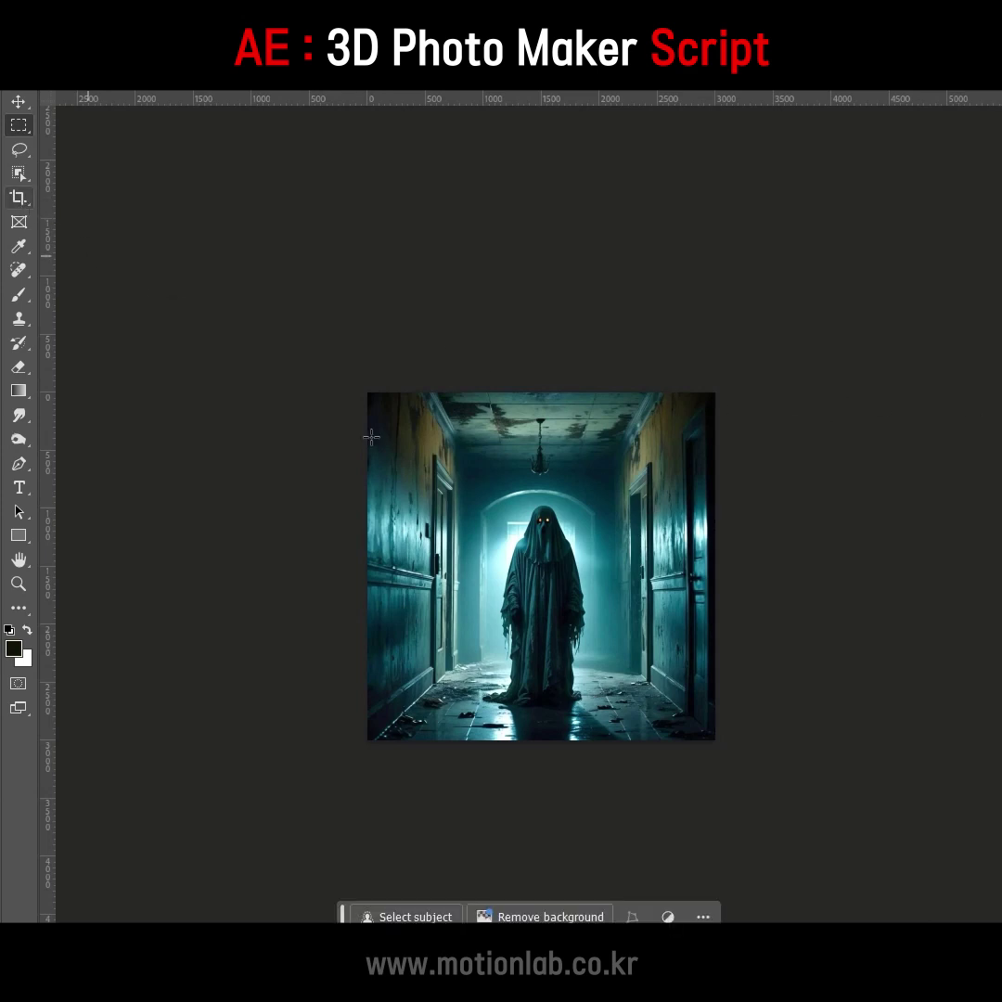
Crop the square corridor photo wider and taller, then fill the new areas with Generative Expand
{"action": "left_click", "coordinate": [543, 574], "text": "alt"}
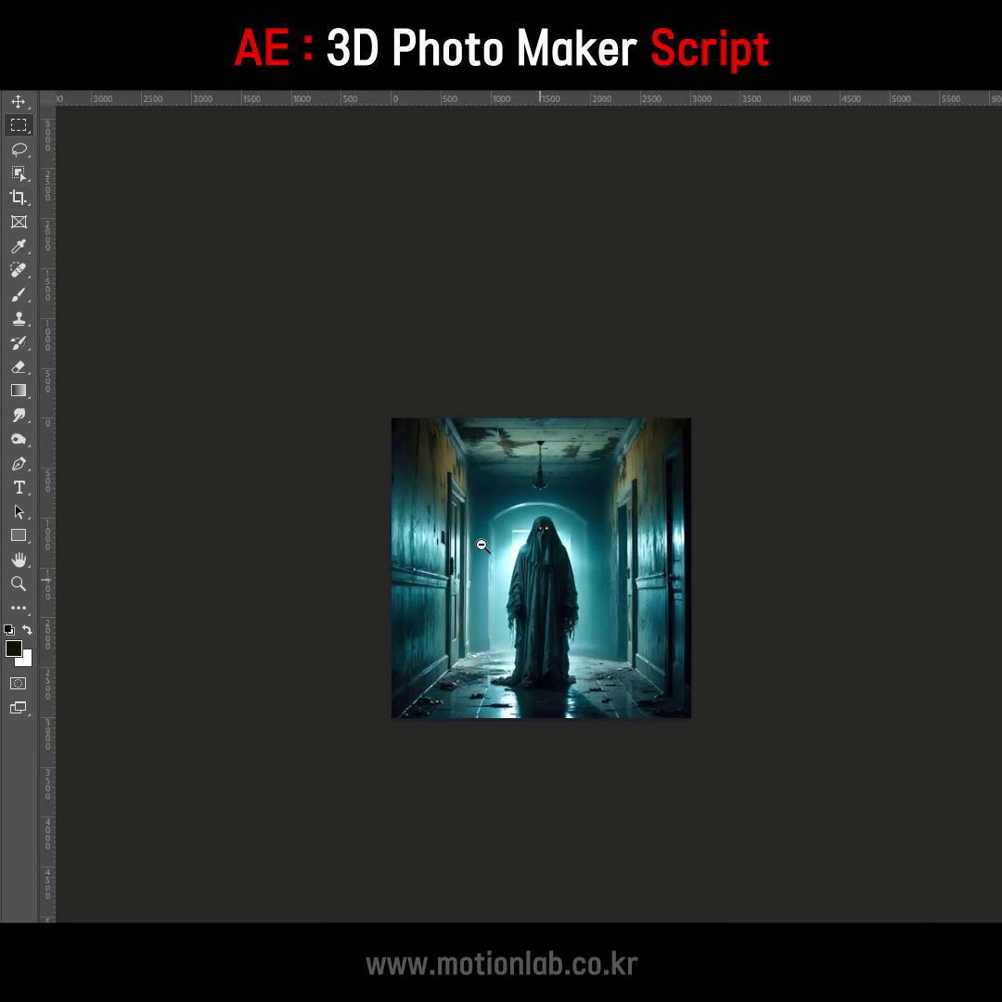
{"action": "left_click", "coordinate": [21, 198]}
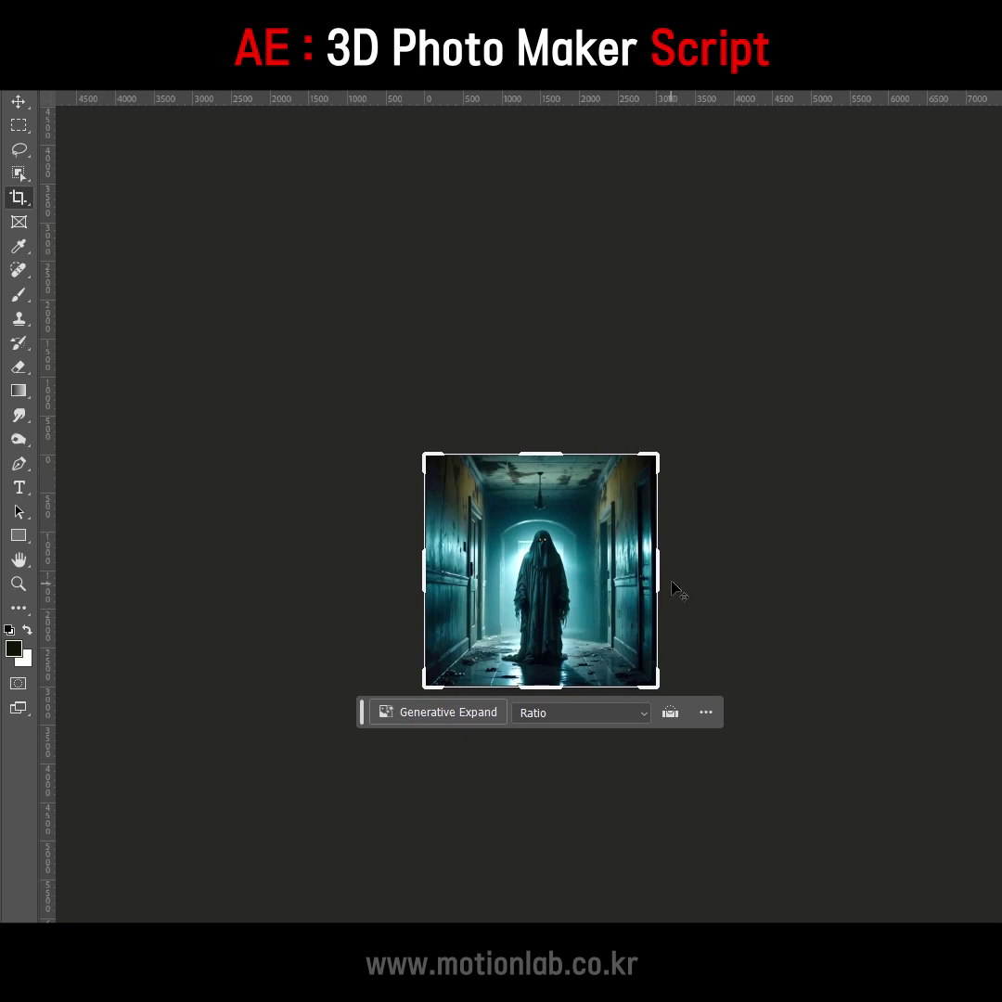
{"action": "left_click_drag", "start_coordinate": [658, 575], "coordinate": [796, 593]}
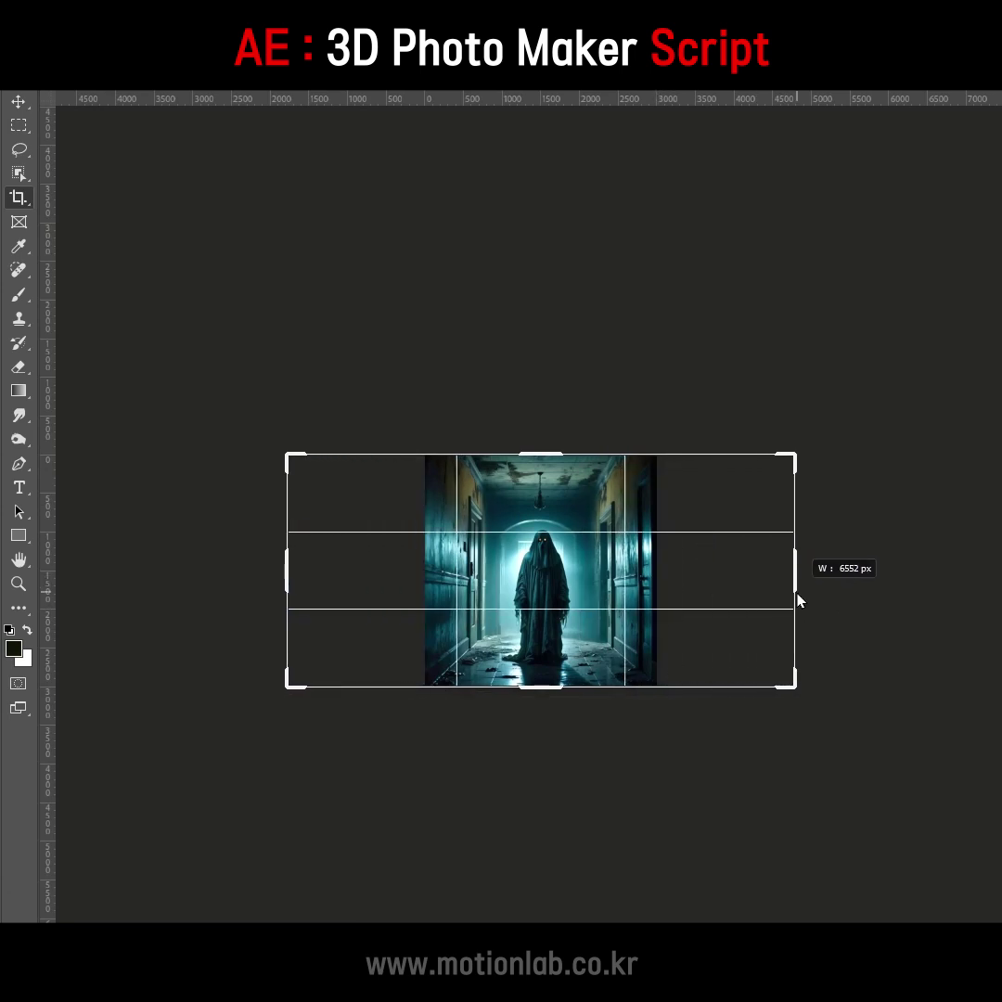
{"action": "left_click_drag", "start_coordinate": [548, 455], "coordinate": [570, 418]}
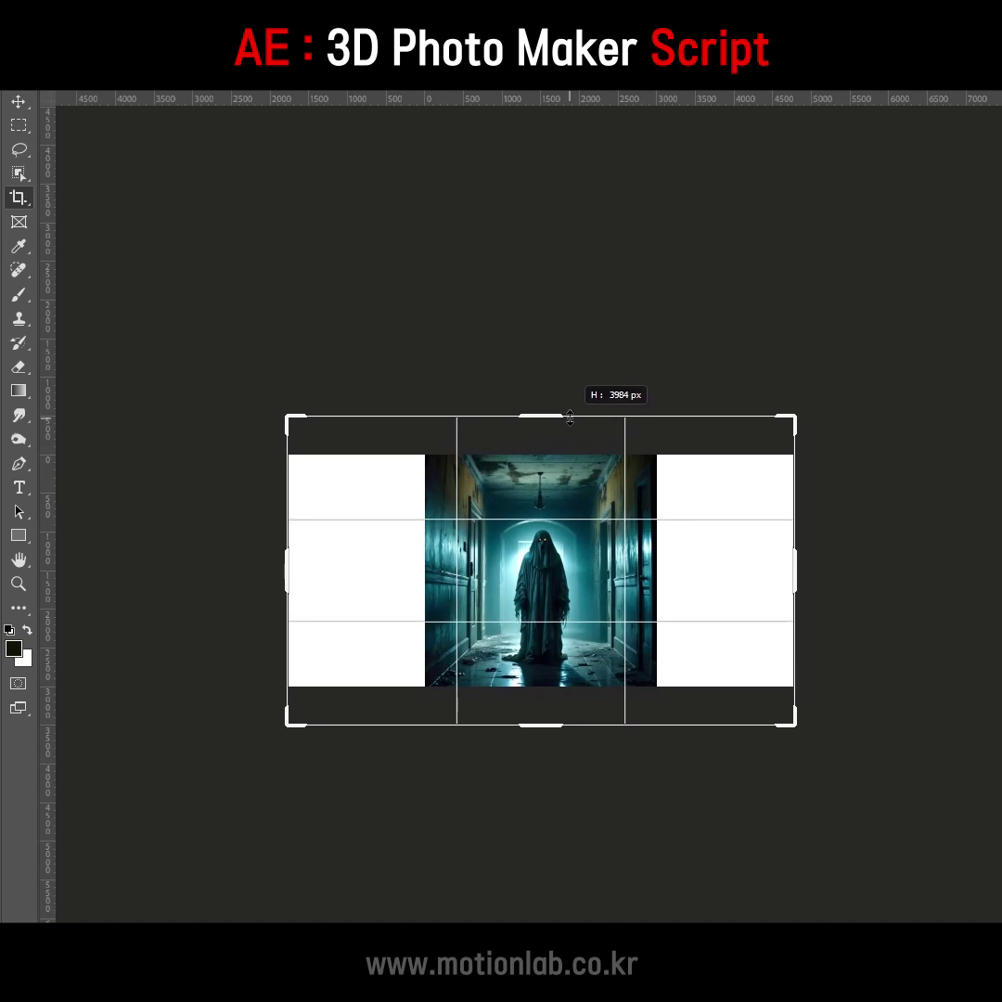
{"action": "left_click", "coordinate": [730, 714]}
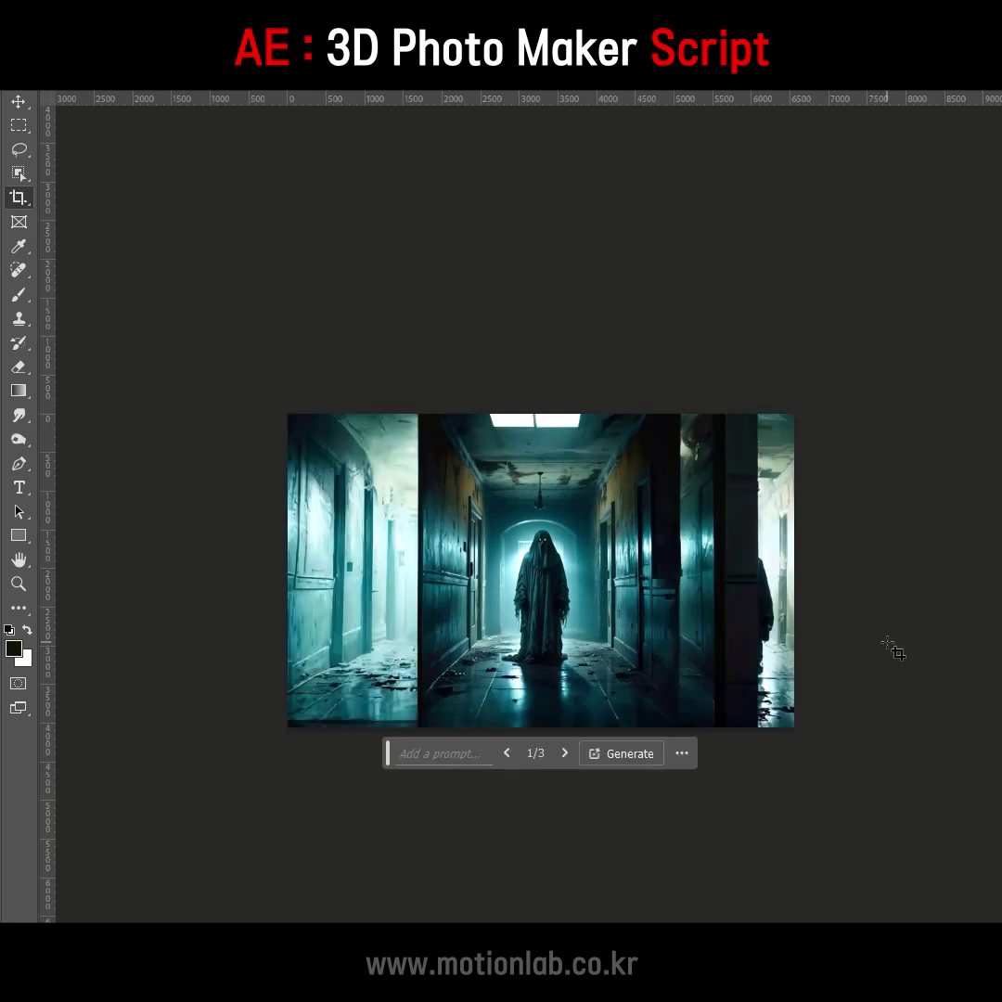
{"action": "left_click", "coordinate": [652, 504], "text": "ctrl"}
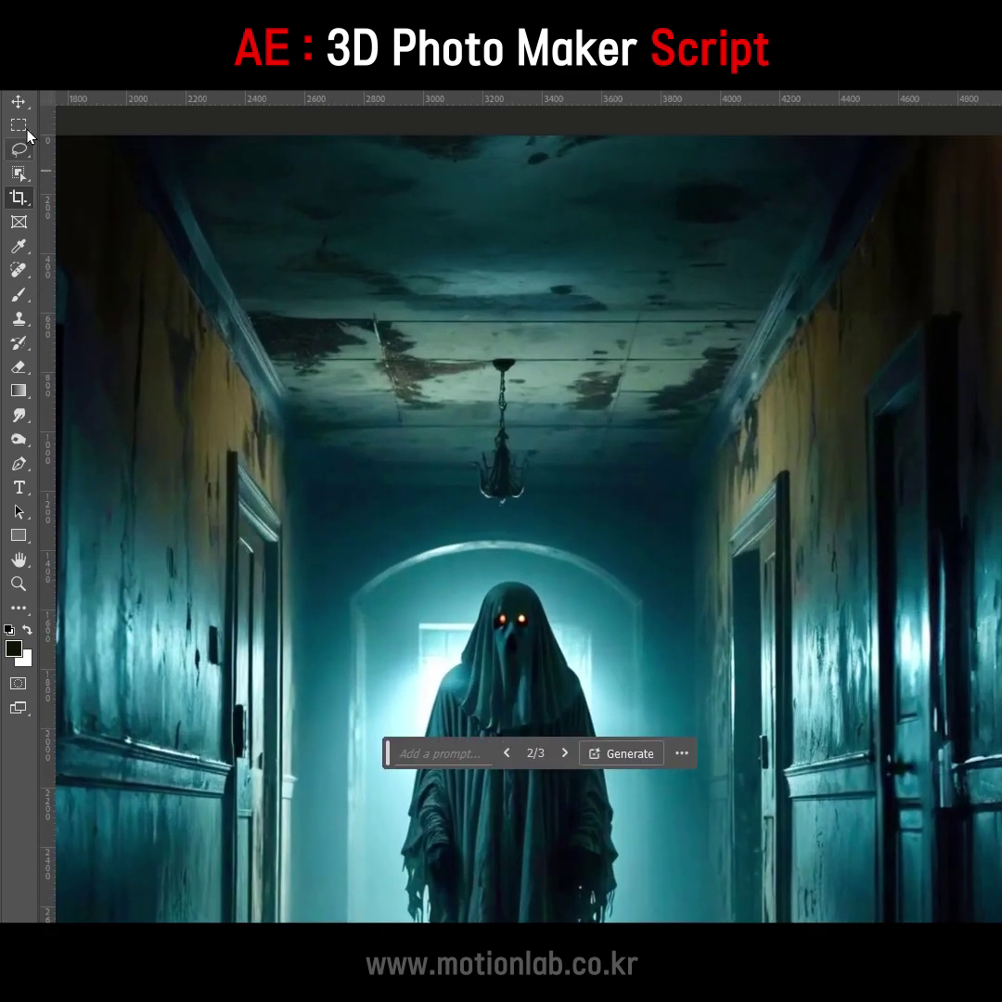
Erase the ceiling chandelier with an empty-prompt Generative Fill, then select the ghost figure
{"action": "left_click", "coordinate": [19, 124]}
{"action": "left_click_drag", "start_coordinate": [465, 346], "coordinate": [539, 513]}
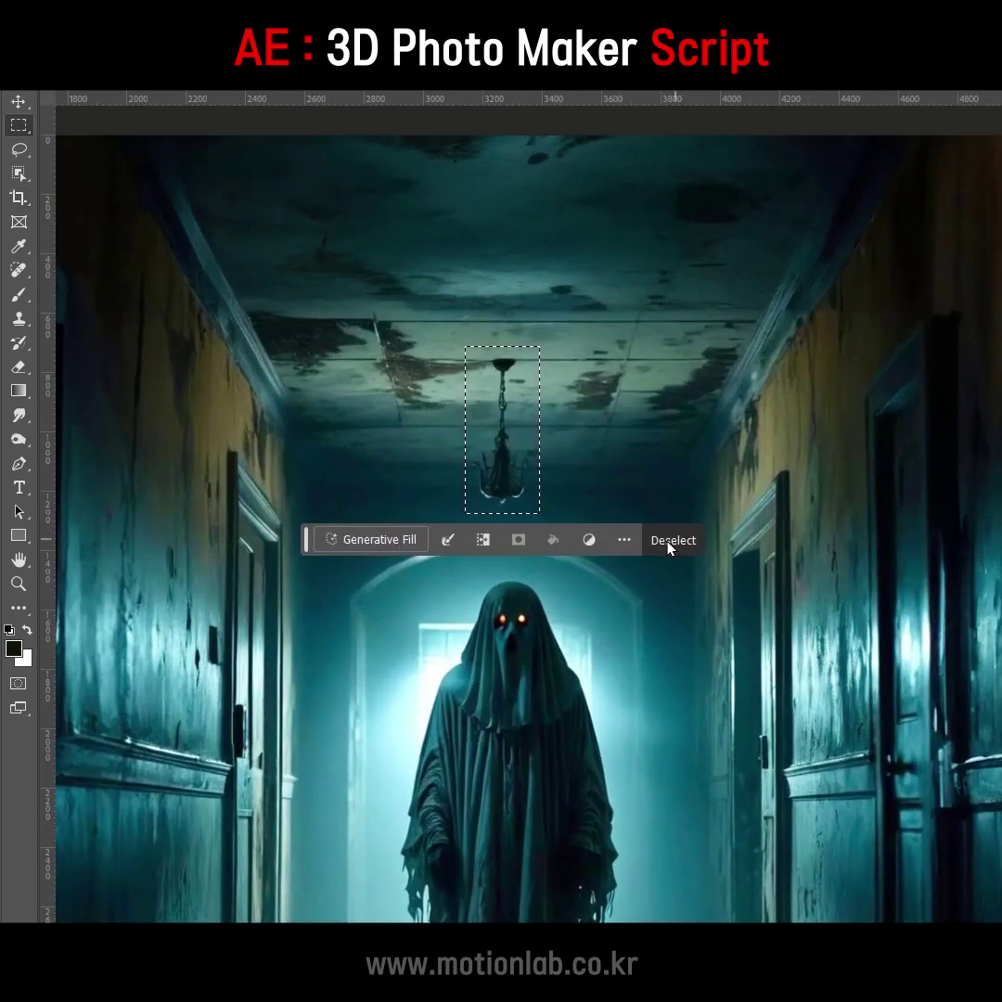
{"action": "left_click", "coordinate": [380, 539]}
{"action": "left_click", "coordinate": [681, 539]}
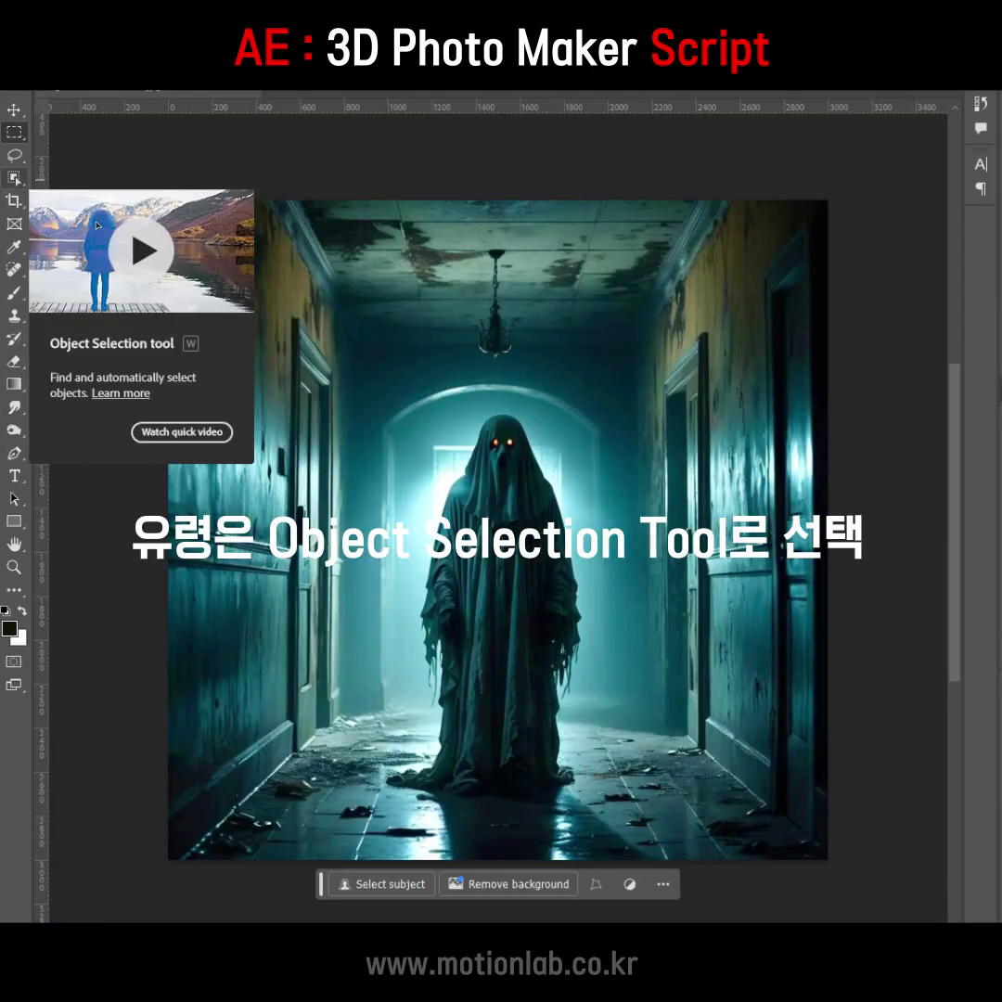
{"action": "left_click", "coordinate": [501, 603]}
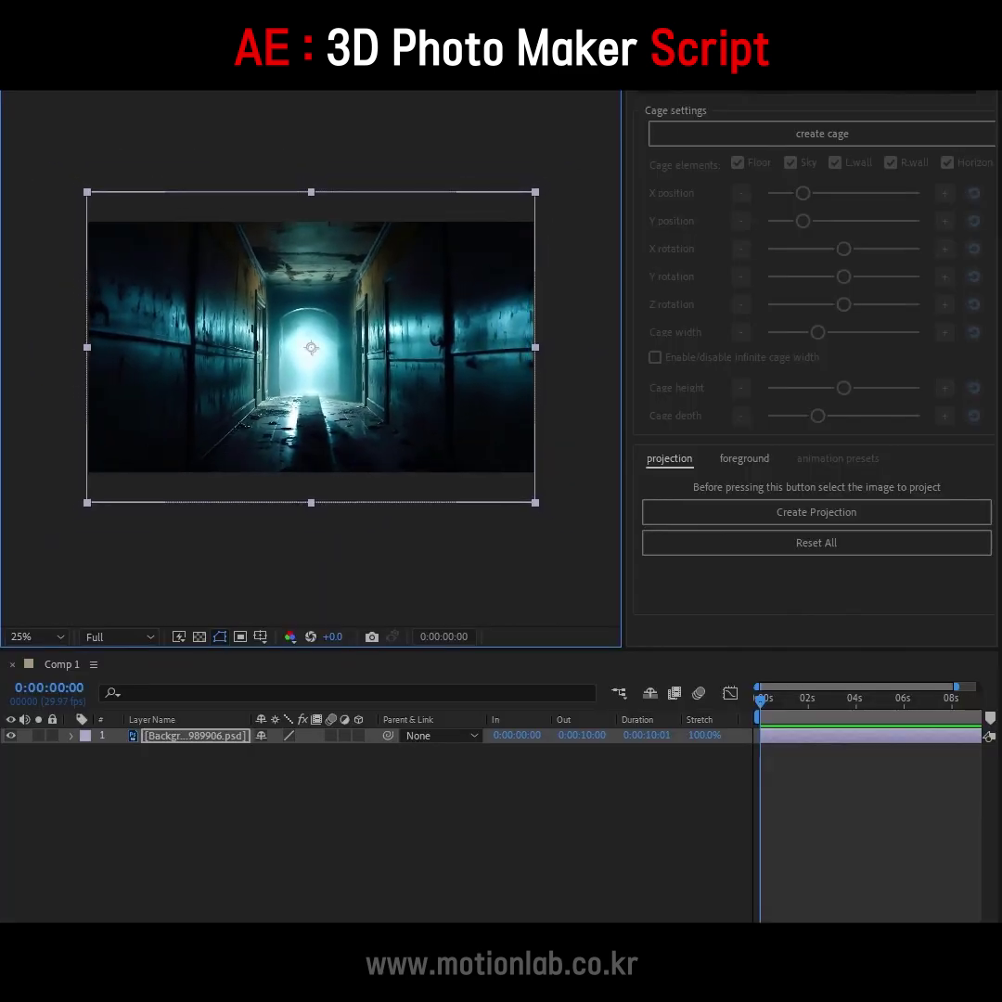
Add the ghost PSD as a hidden layer and generate the 3D Photo Maker cage
{"action": "left_click_drag", "start_coordinate": [168, 827], "coordinate": [242, 744]}
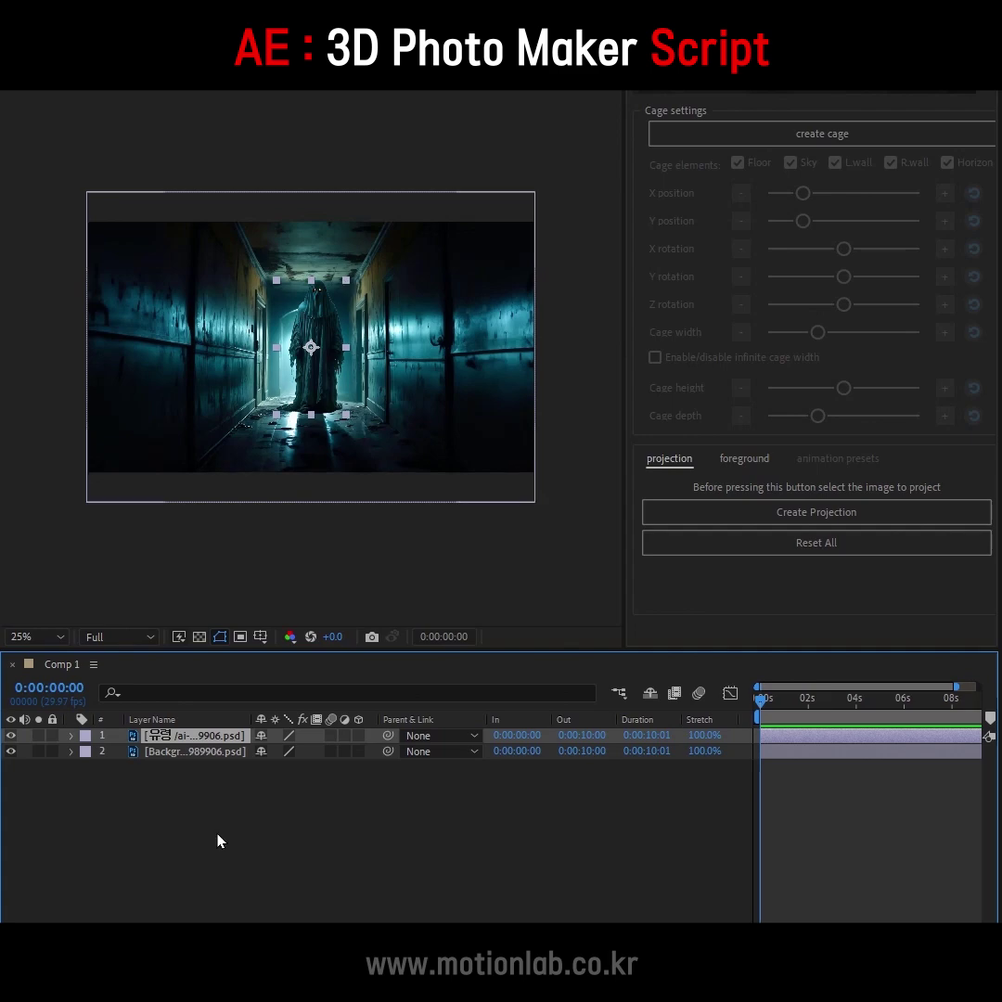
{"action": "left_click", "coordinate": [11, 735]}
{"action": "left_click", "coordinate": [822, 133]}
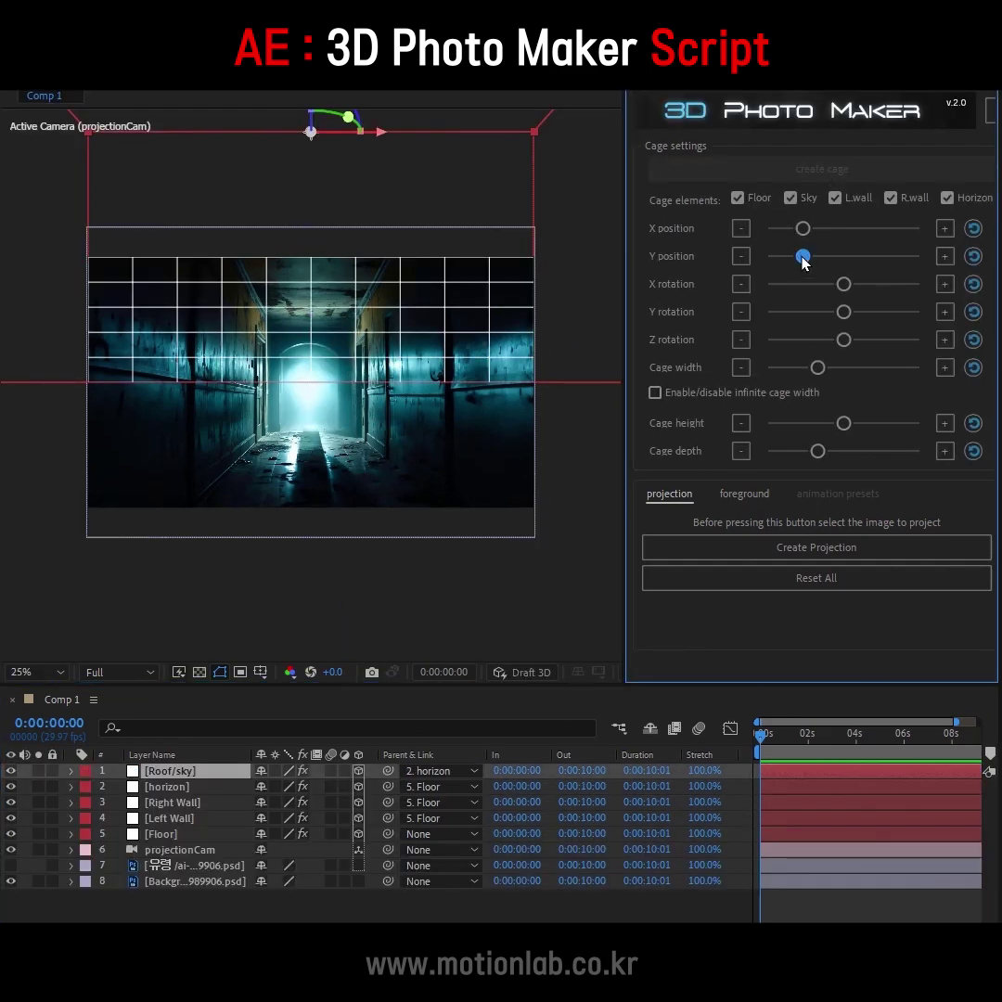
Shift the cage's Y position down to reveal the floor and reduce the cage height
{"action": "left_click_drag", "start_coordinate": [804, 262], "coordinate": [819, 270]}
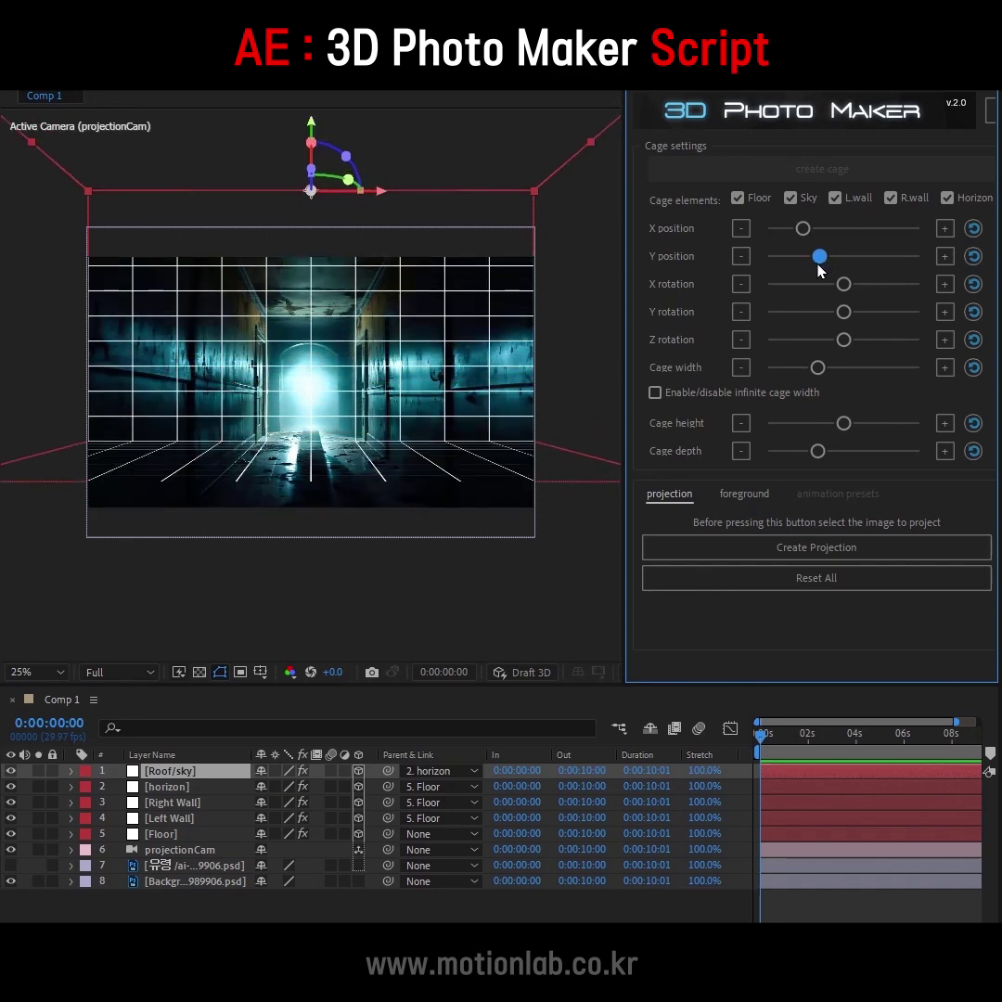
{"action": "left_click_drag", "start_coordinate": [819, 268], "coordinate": [818, 268]}
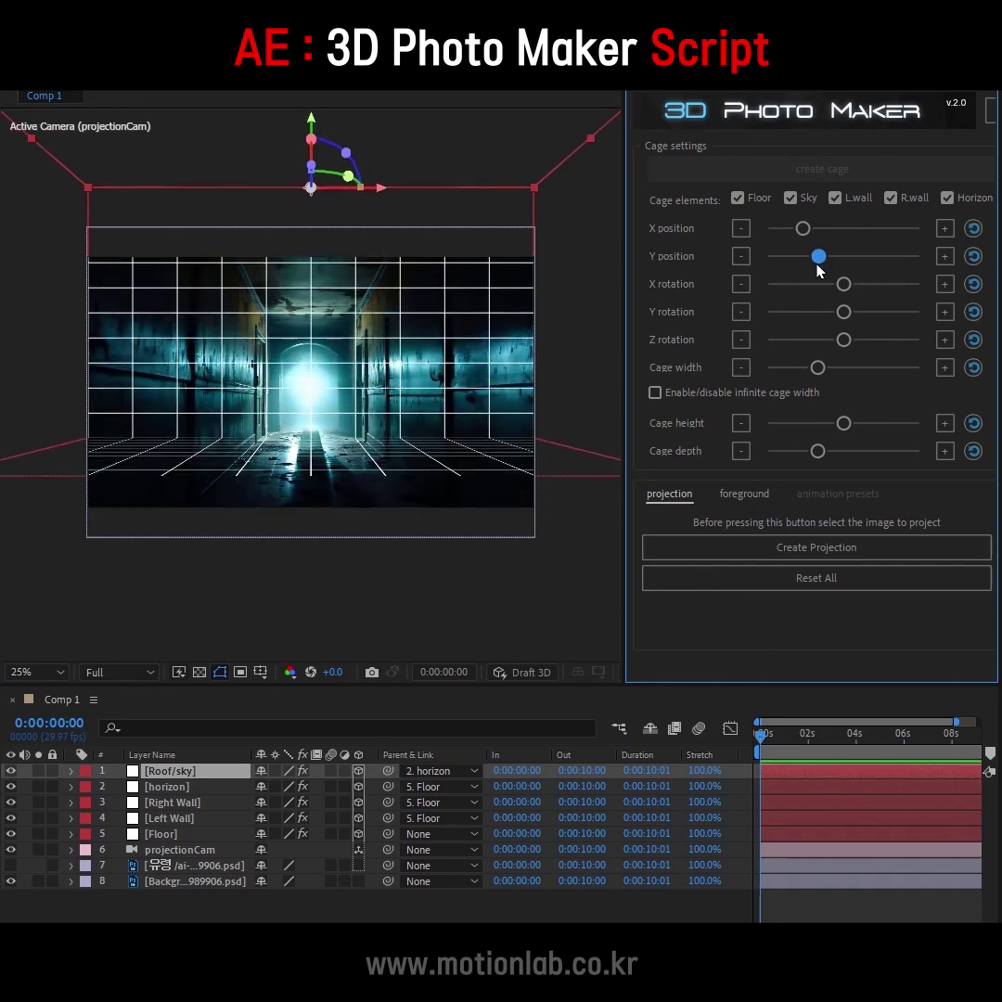
{"action": "left_click", "coordinate": [739, 254]}
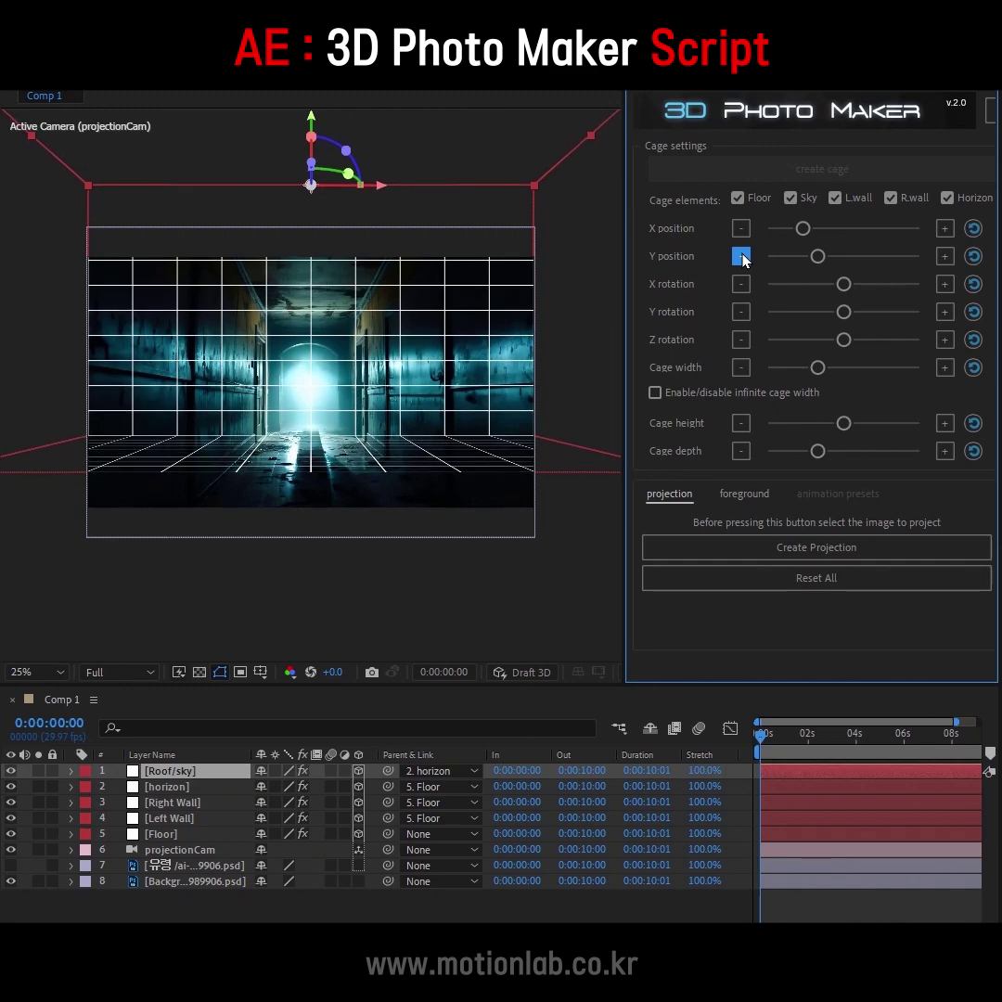
{"action": "left_click_drag", "start_coordinate": [843, 423], "coordinate": [805, 425]}
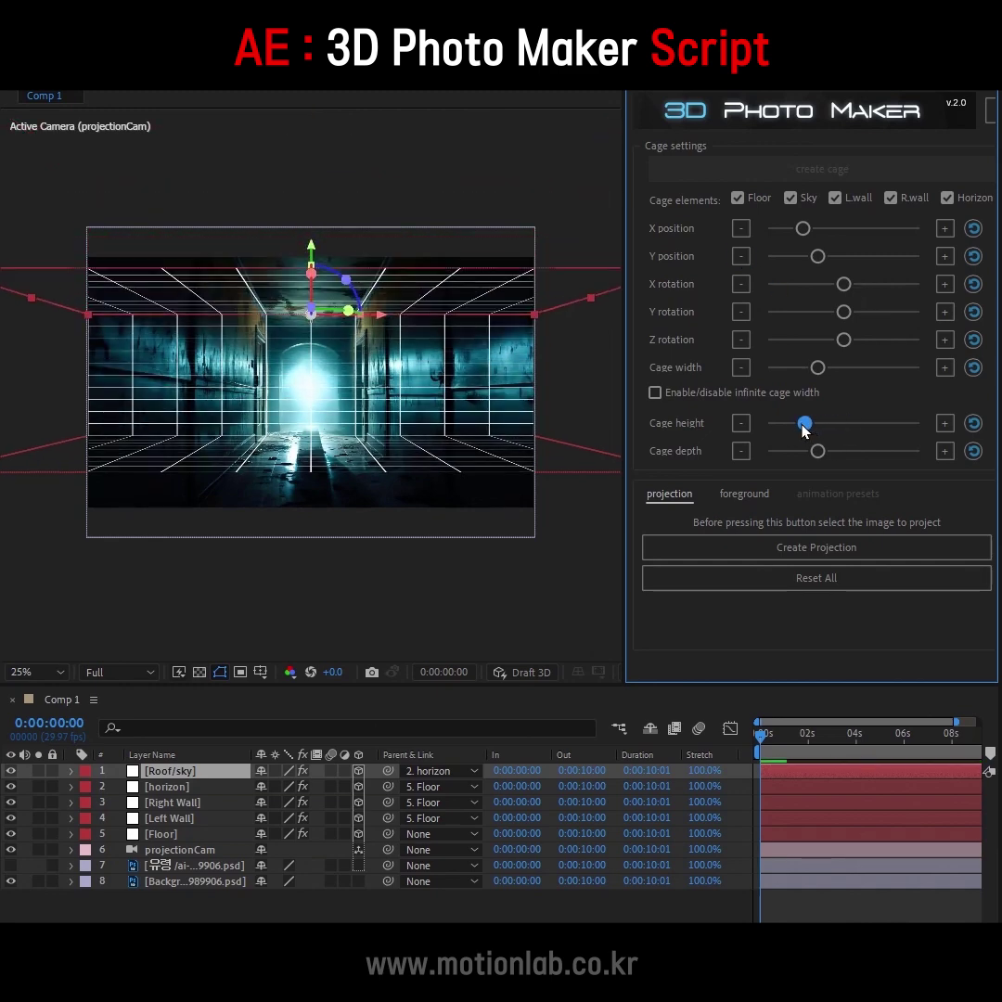
Narrow the cage width and make it much deeper, then select the corridor background layer
{"action": "left_click_drag", "start_coordinate": [817, 451], "coordinate": [840, 452]}
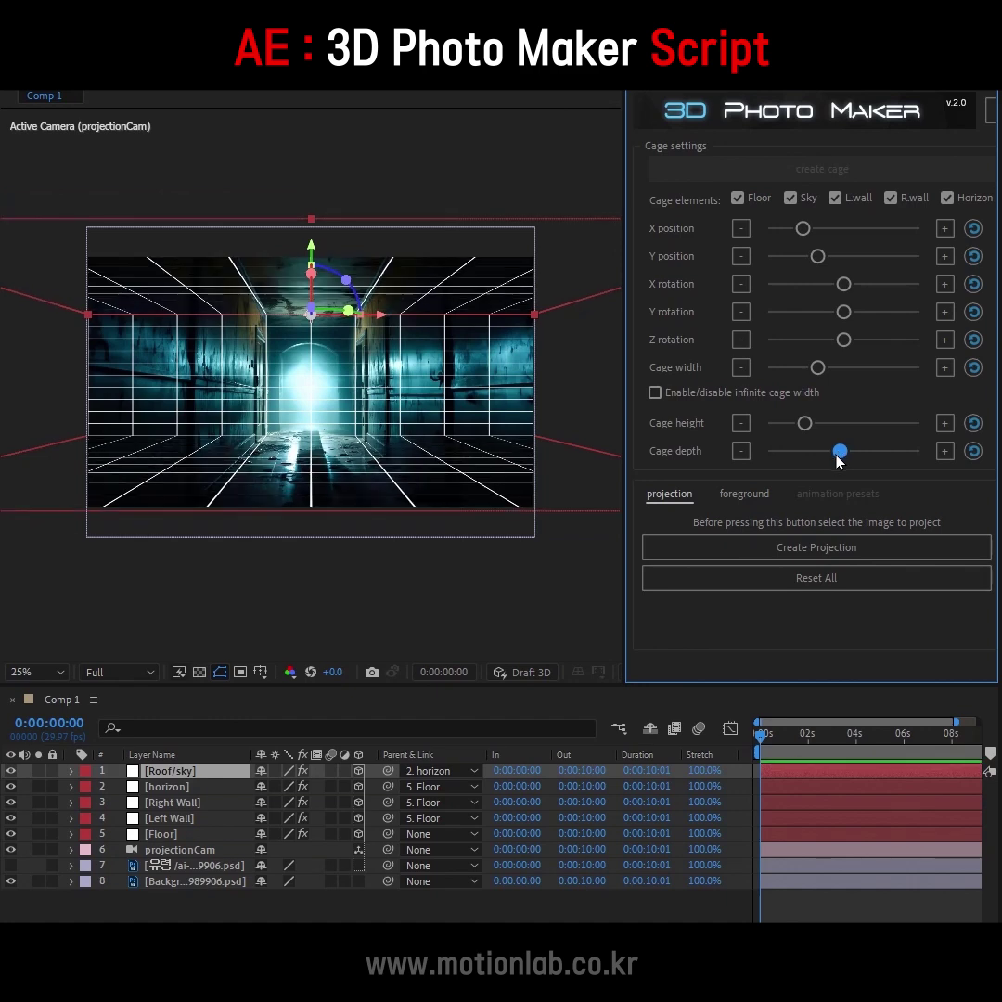
{"action": "left_click_drag", "start_coordinate": [817, 367], "coordinate": [779, 383]}
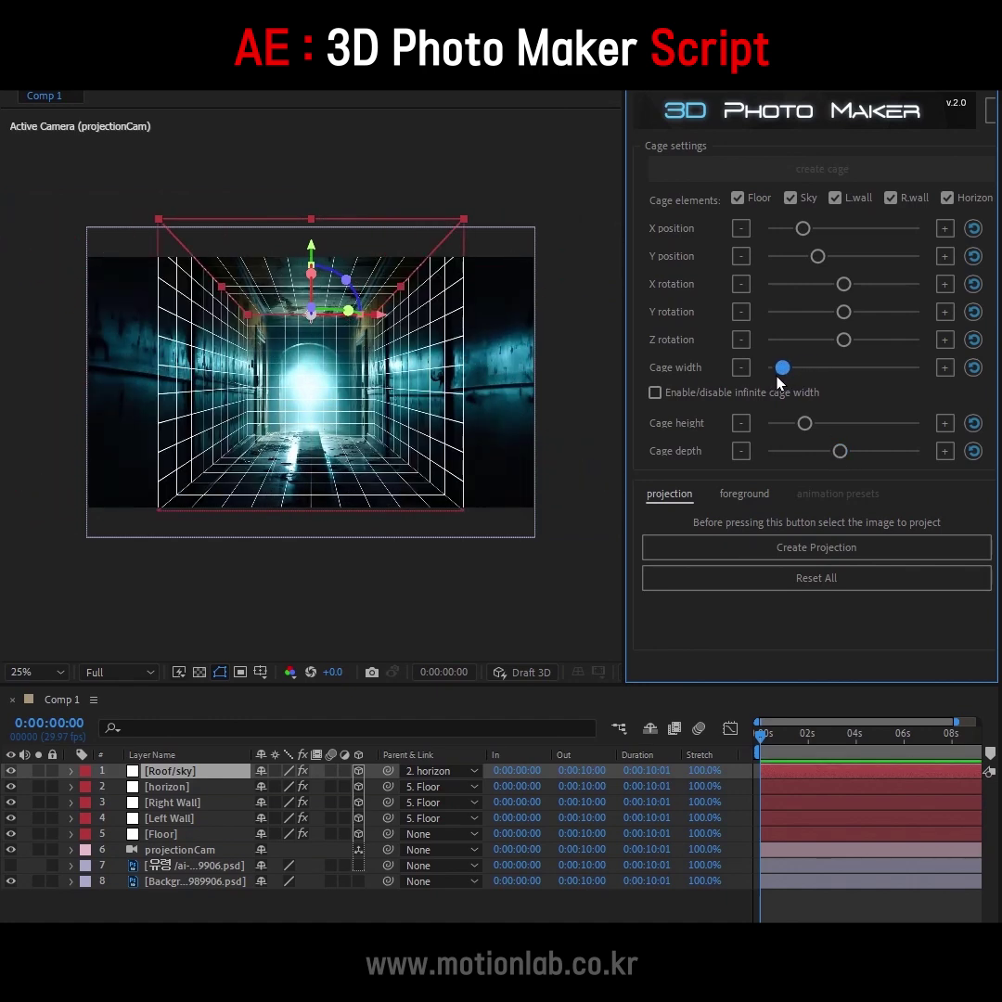
{"action": "left_click", "coordinate": [742, 368]}
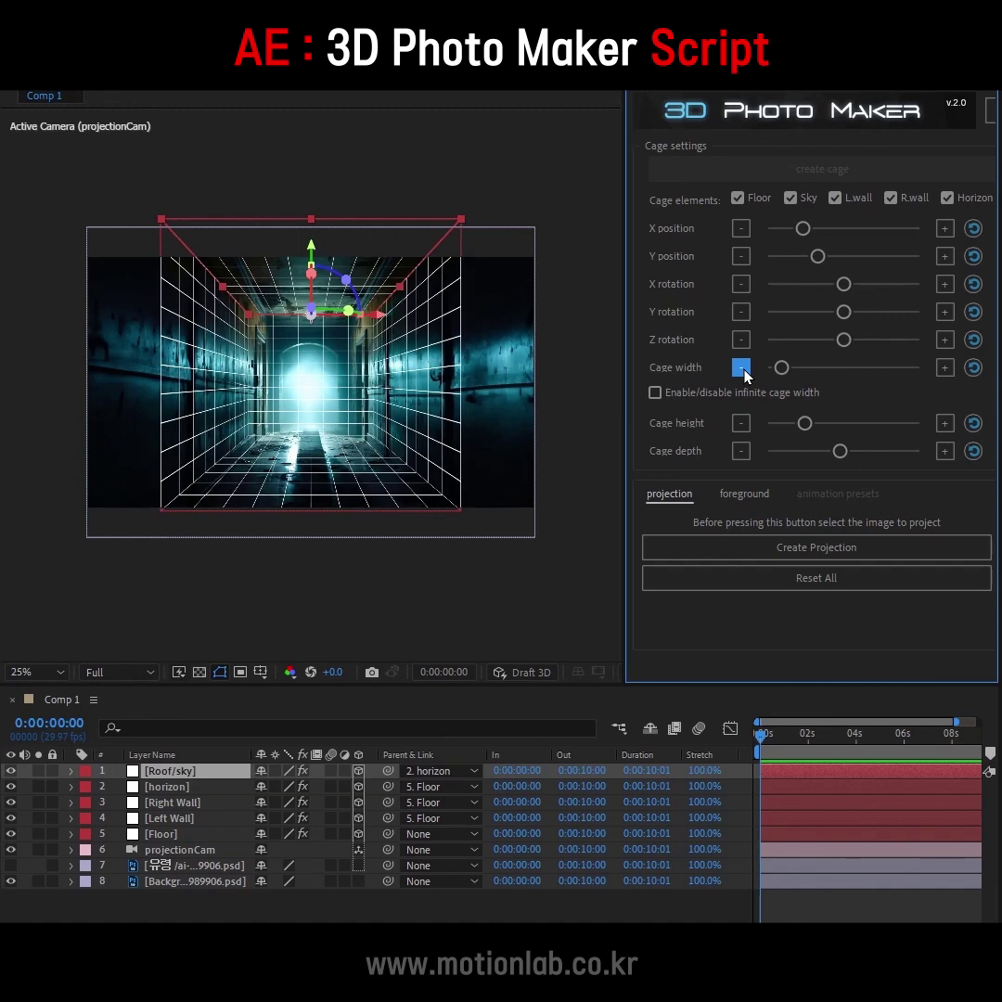
{"action": "left_click", "coordinate": [743, 369]}
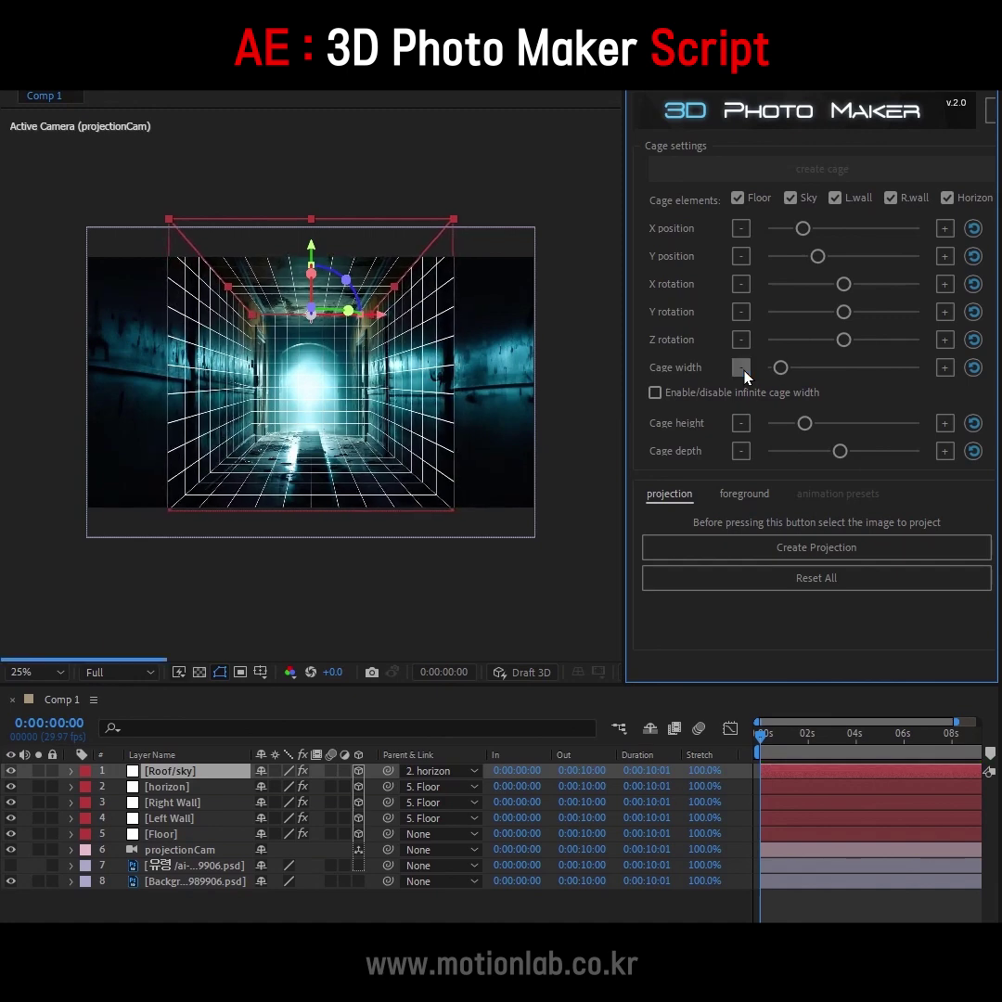
{"action": "left_click", "coordinate": [945, 451]}
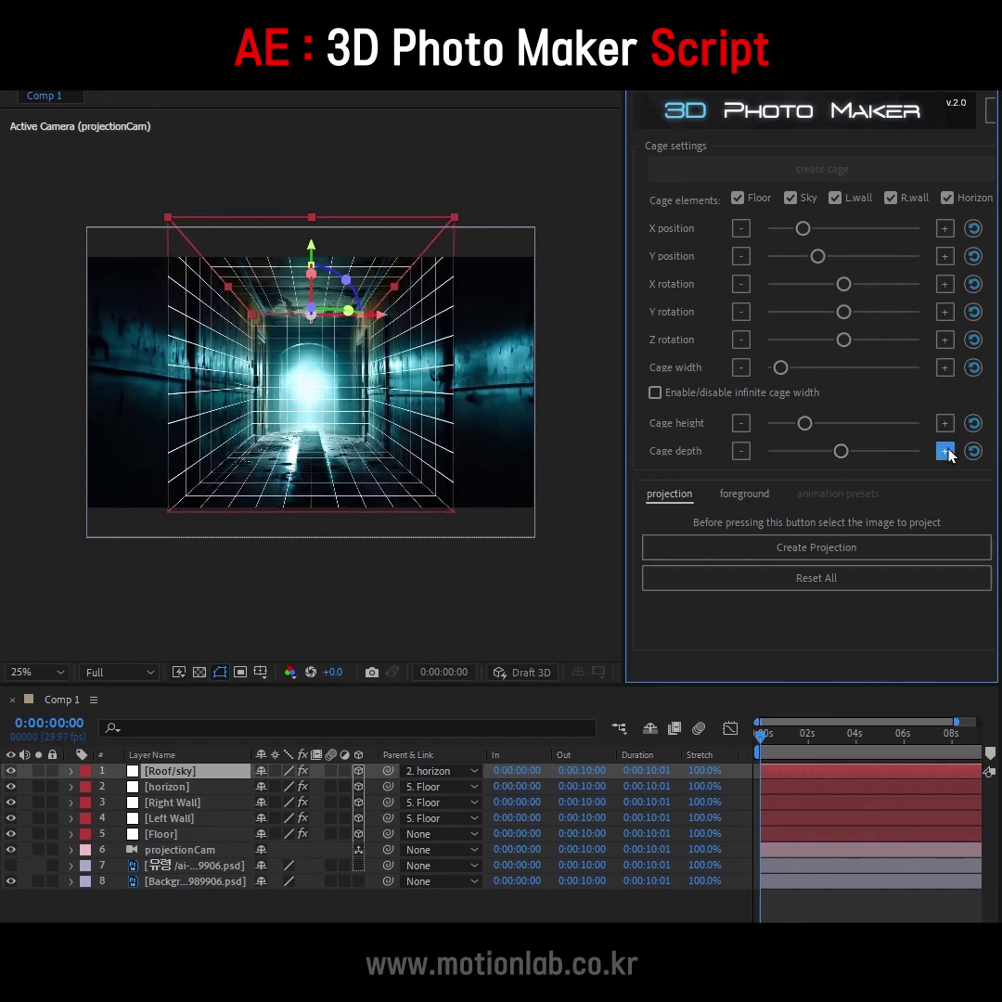
{"action": "left_click_drag", "start_coordinate": [842, 452], "coordinate": [856, 461]}
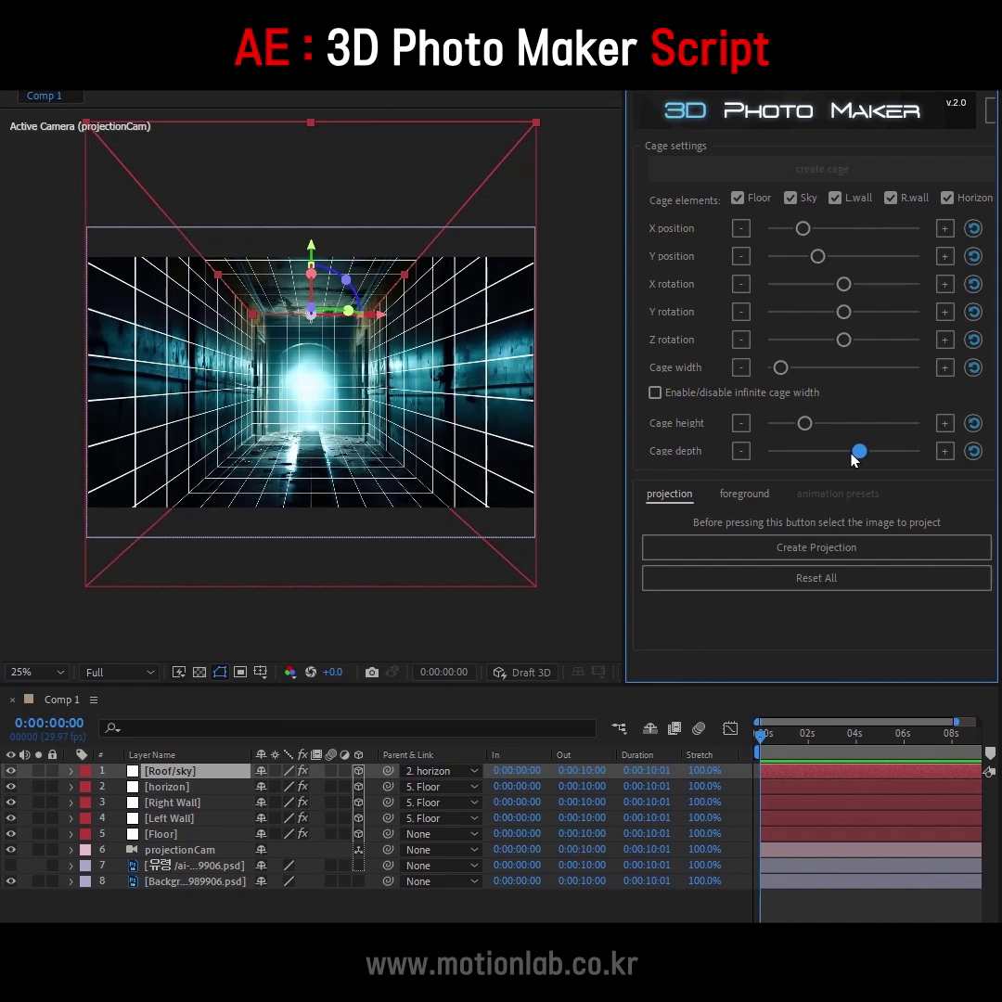
{"action": "left_click", "coordinate": [191, 882]}
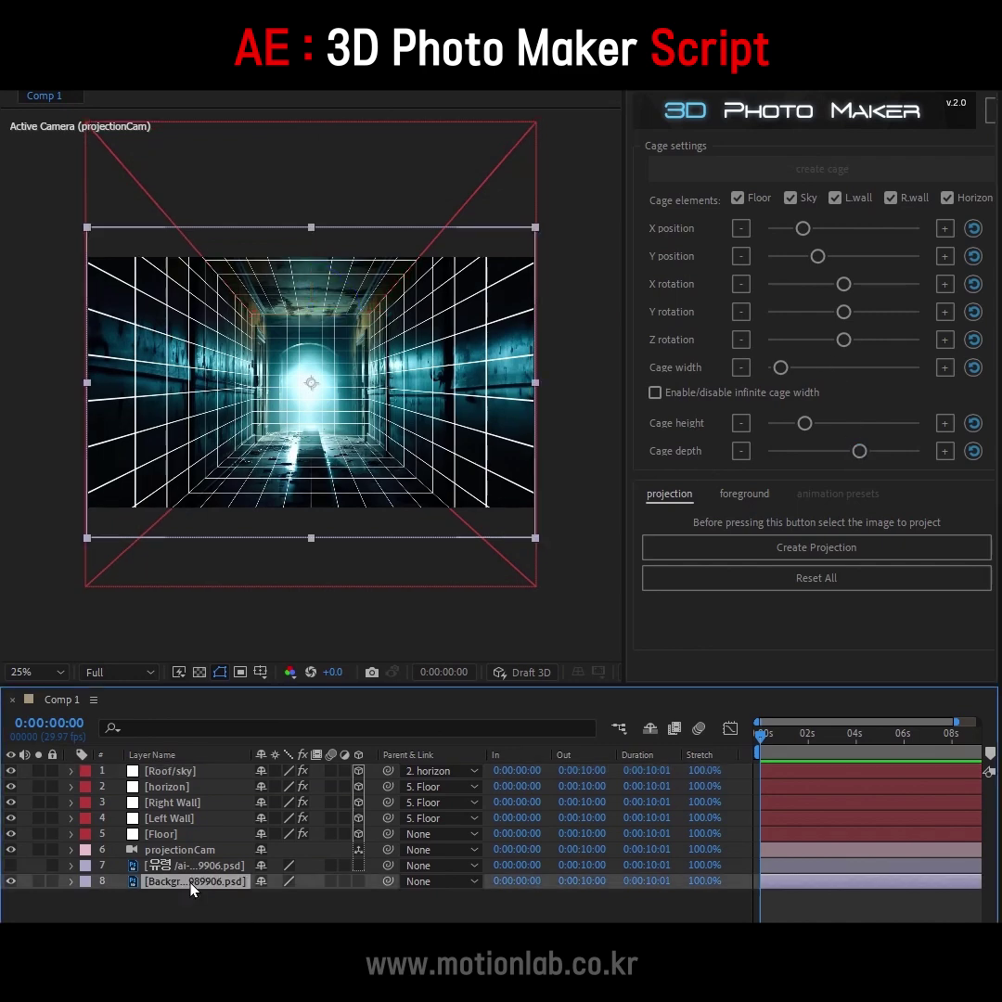
Project the corridor photo onto the cage, add a 50mm Camera 1, and dolly it forward
{"action": "left_click", "coordinate": [835, 549]}
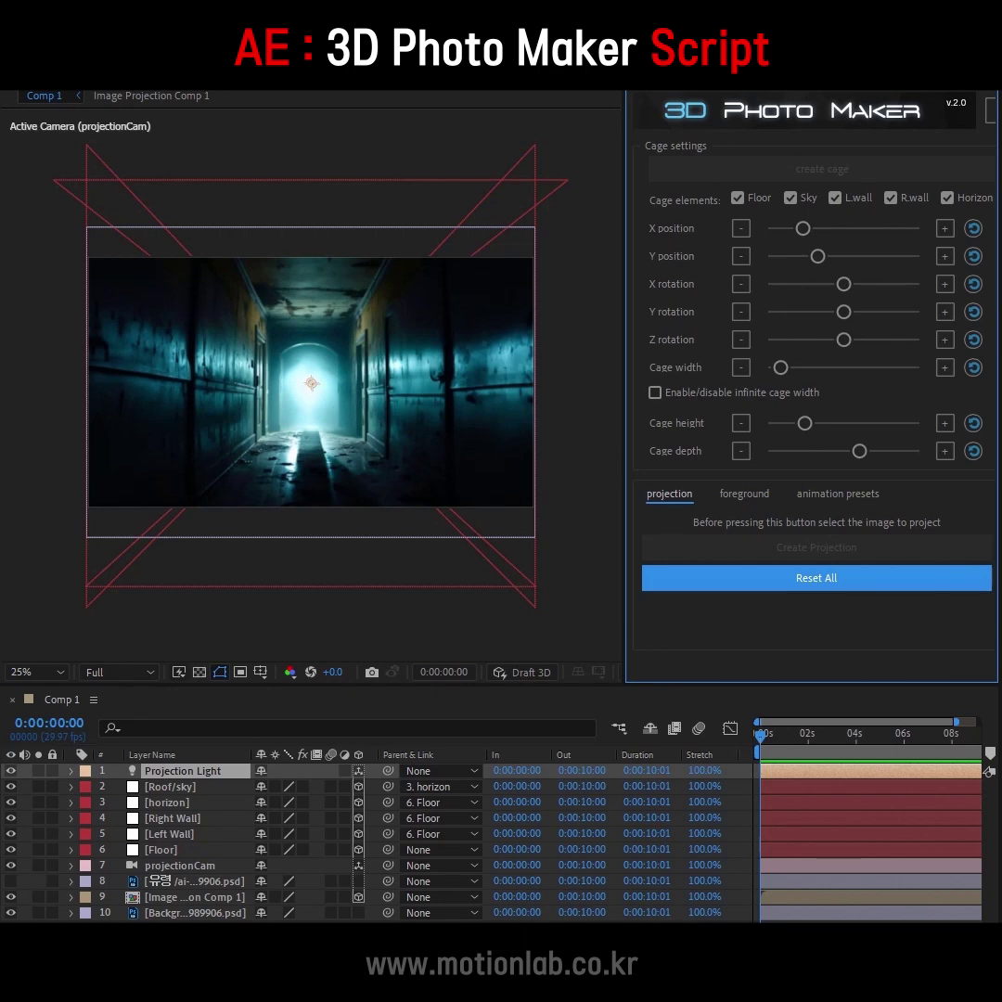
{"action": "mouse_move", "coordinate": [42, 84]}
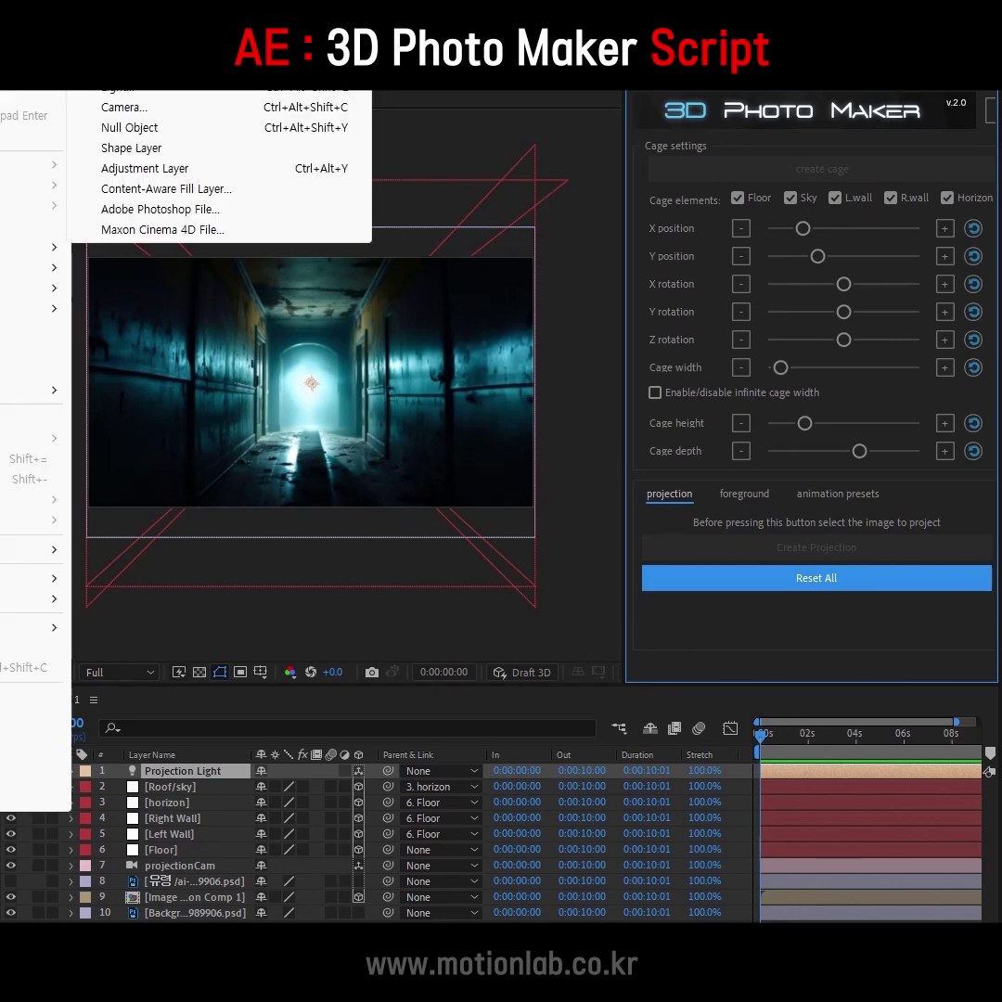
{"action": "left_click", "coordinate": [200, 109]}
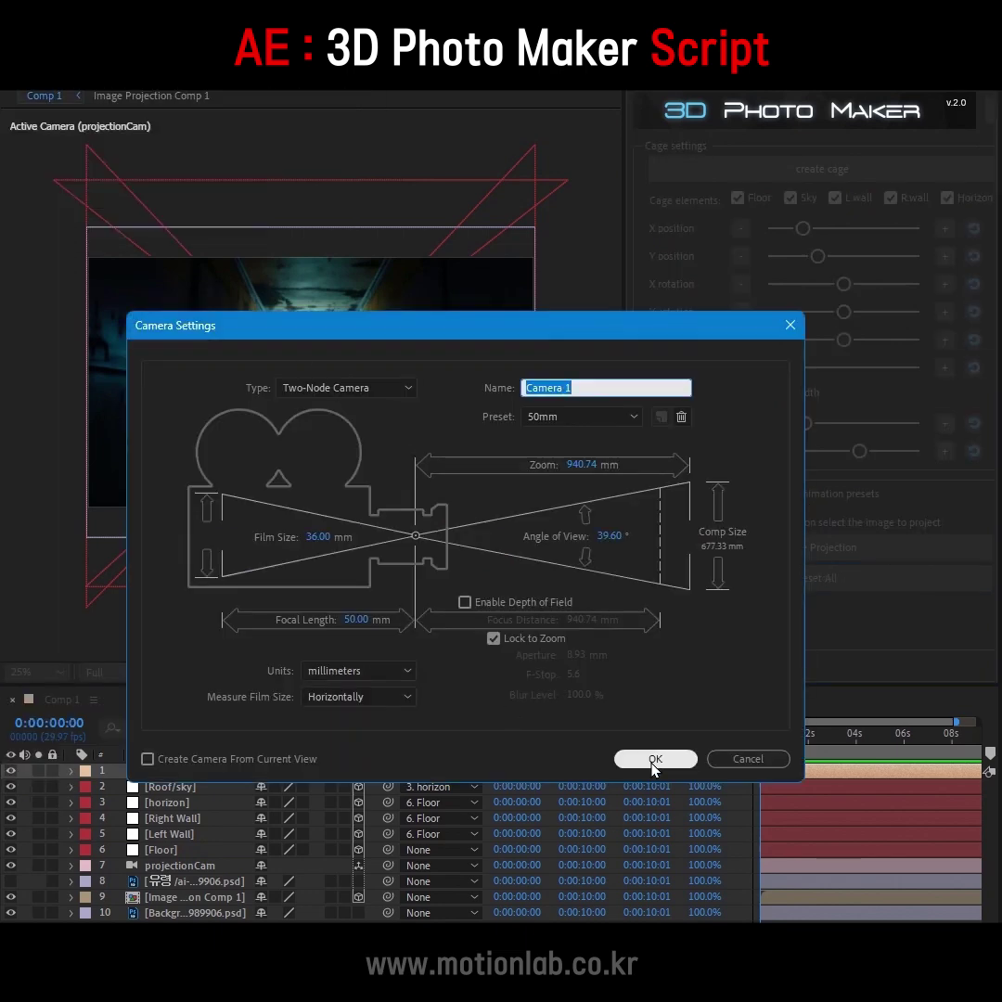
{"action": "left_click", "coordinate": [653, 761]}
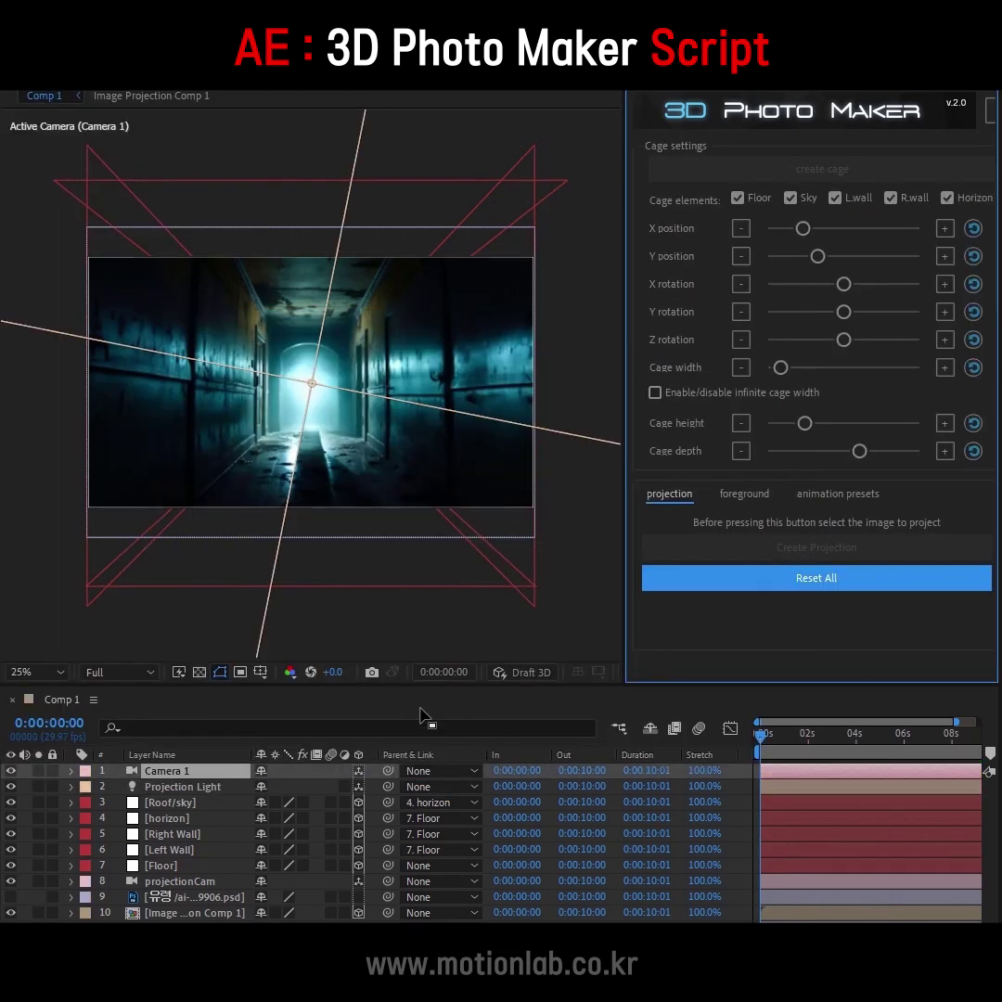
{"action": "left_click", "coordinate": [353, 475]}
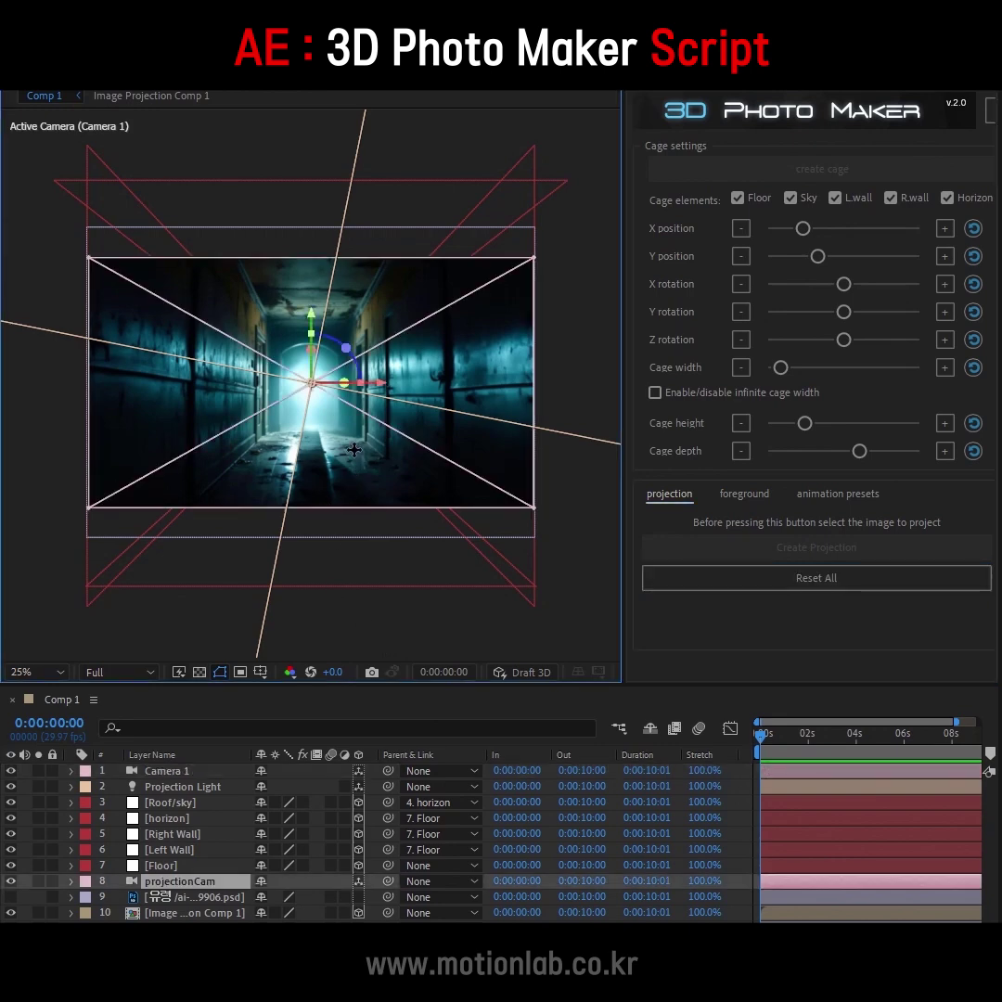
{"action": "mouse_move", "coordinate": [353, 452]}
{"action": "left_mouse_down"}
{"action": "mouse_move", "coordinate": [314, 328]}
{"action": "mouse_move", "coordinate": [325, 408]}
{"action": "mouse_move", "coordinate": [371, 474]}
{"action": "mouse_move", "coordinate": [263, 467]}
{"action": "mouse_move", "coordinate": [224, 483]}
{"action": "mouse_move", "coordinate": [248, 497]}
{"action": "mouse_move", "coordinate": [306, 467]}
{"action": "mouse_move", "coordinate": [320, 423]}
{"action": "mouse_move", "coordinate": [305, 578]}
{"action": "left_mouse_up"}
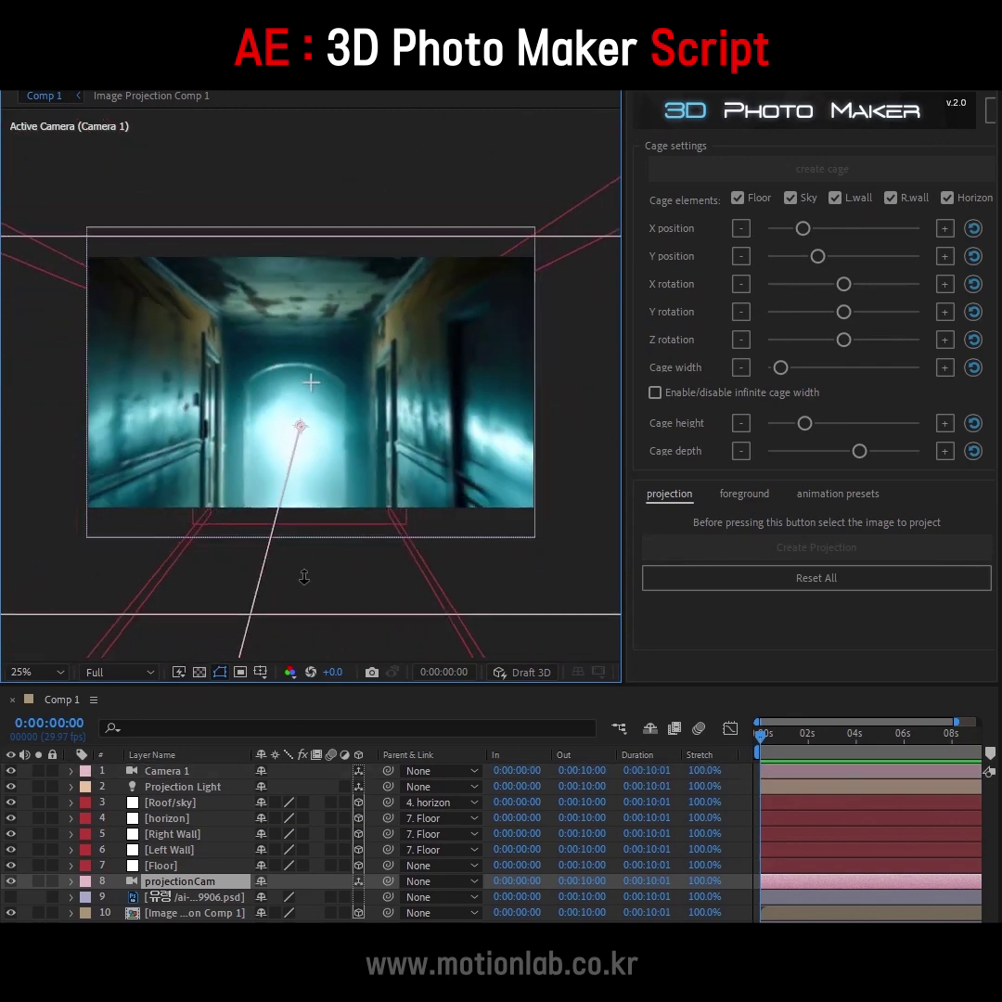
Orbit and dolly Camera 1 to look down the corridor, zooming the viewer to 50%
{"action": "left_click_drag", "start_coordinate": [294, 778], "coordinate": [353, 451]}
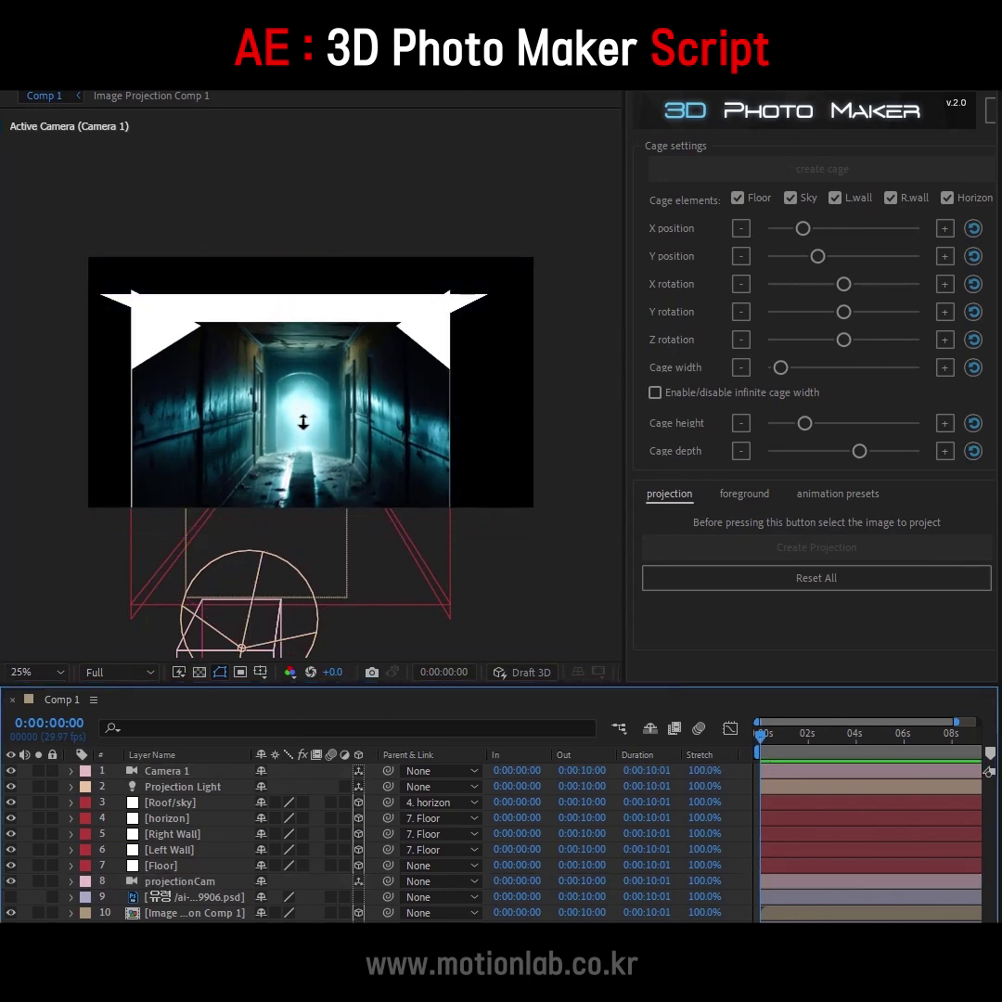
{"action": "left_click_drag", "start_coordinate": [307, 434], "coordinate": [319, 401]}
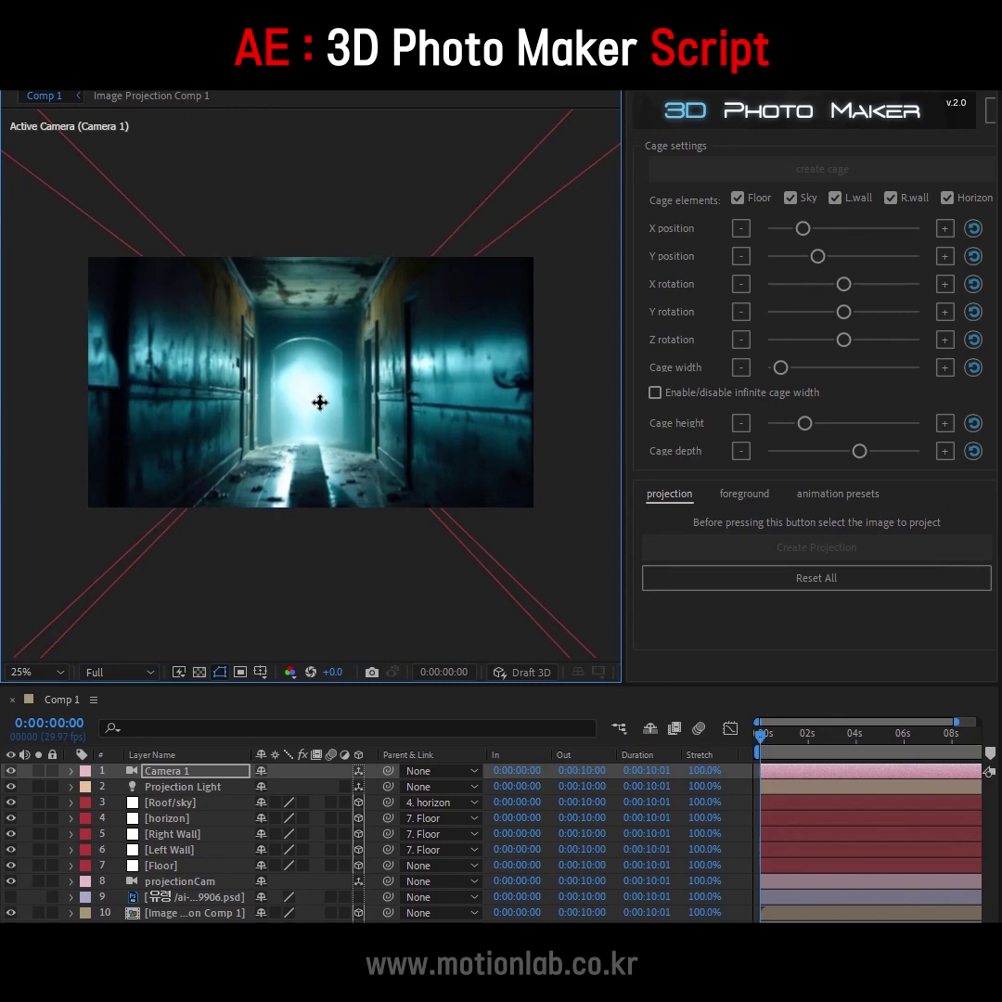
{"action": "scroll", "coordinate": [343, 400], "scroll_direction": "up", "scroll_amount": 2}
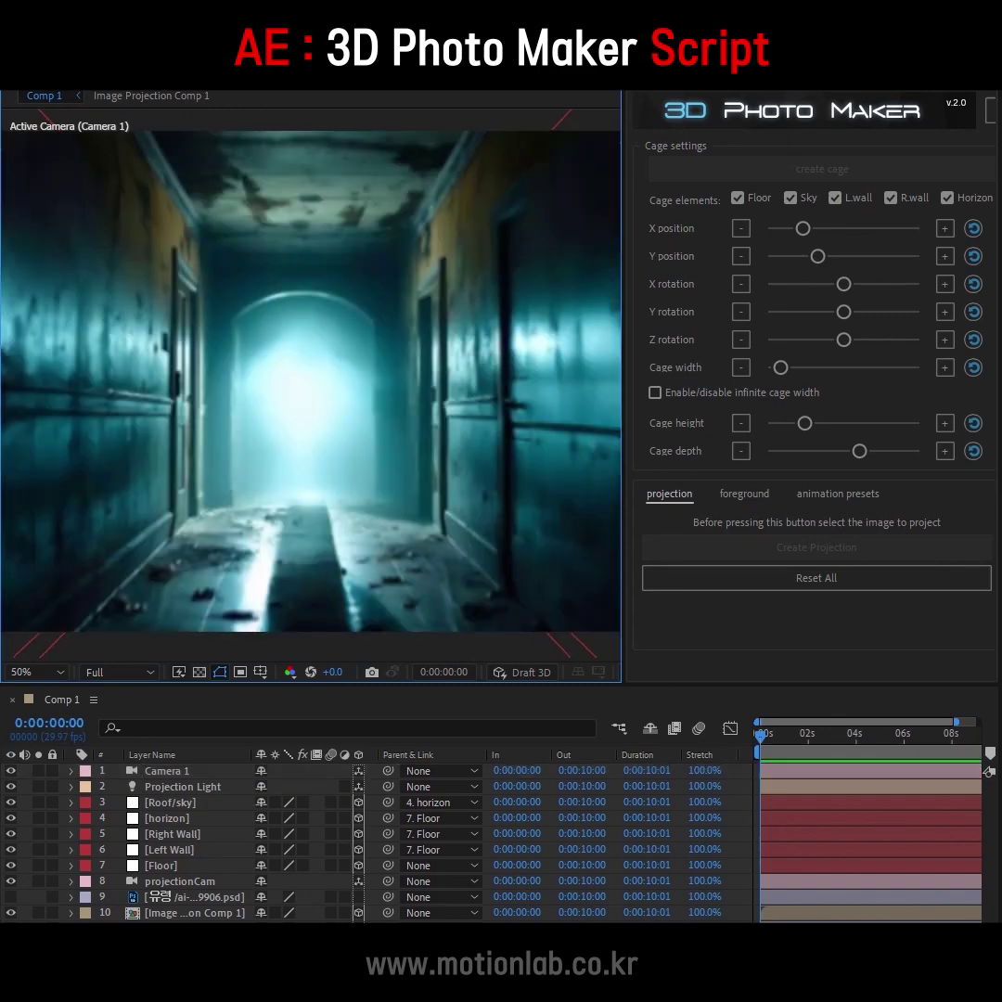
Set Comp 1's Classic 3D Shadow Map Resolution to 4000 in Composition Settings
{"action": "key", "text": "ctrl+k"}
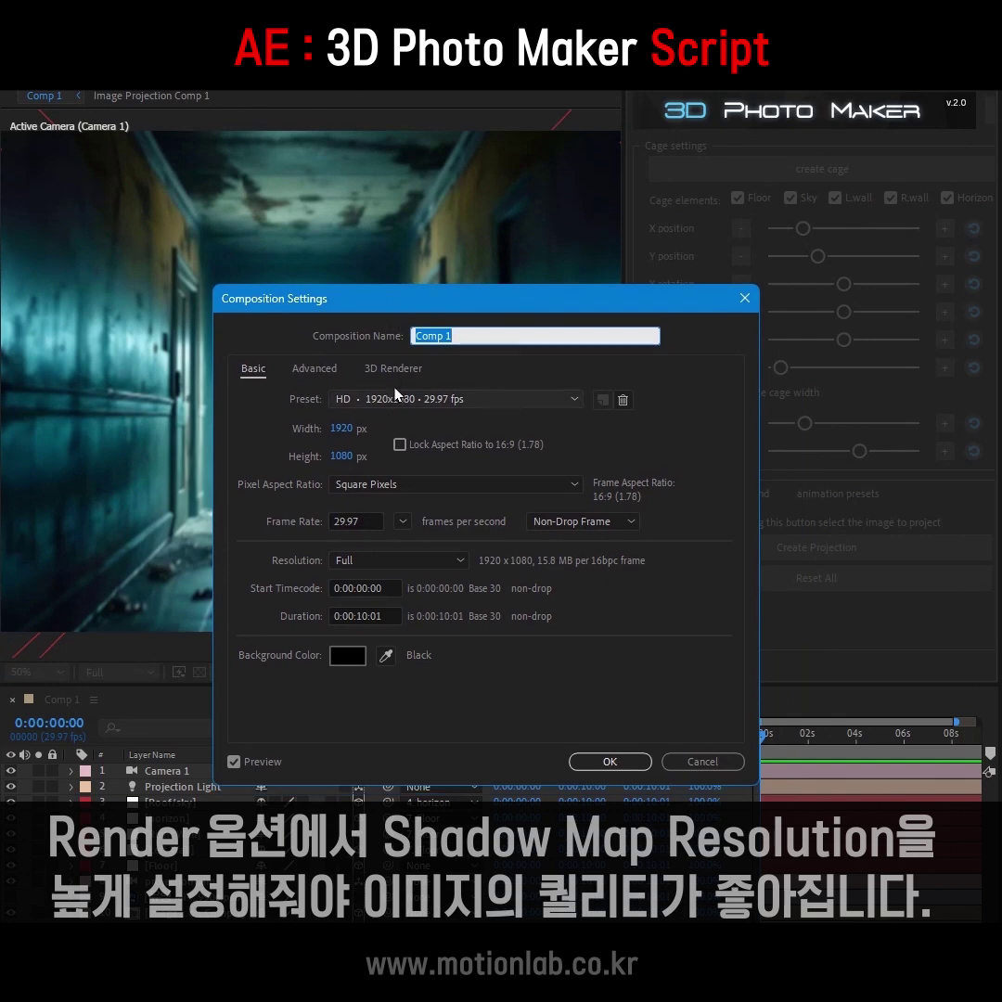
{"action": "left_click", "coordinate": [390, 379]}
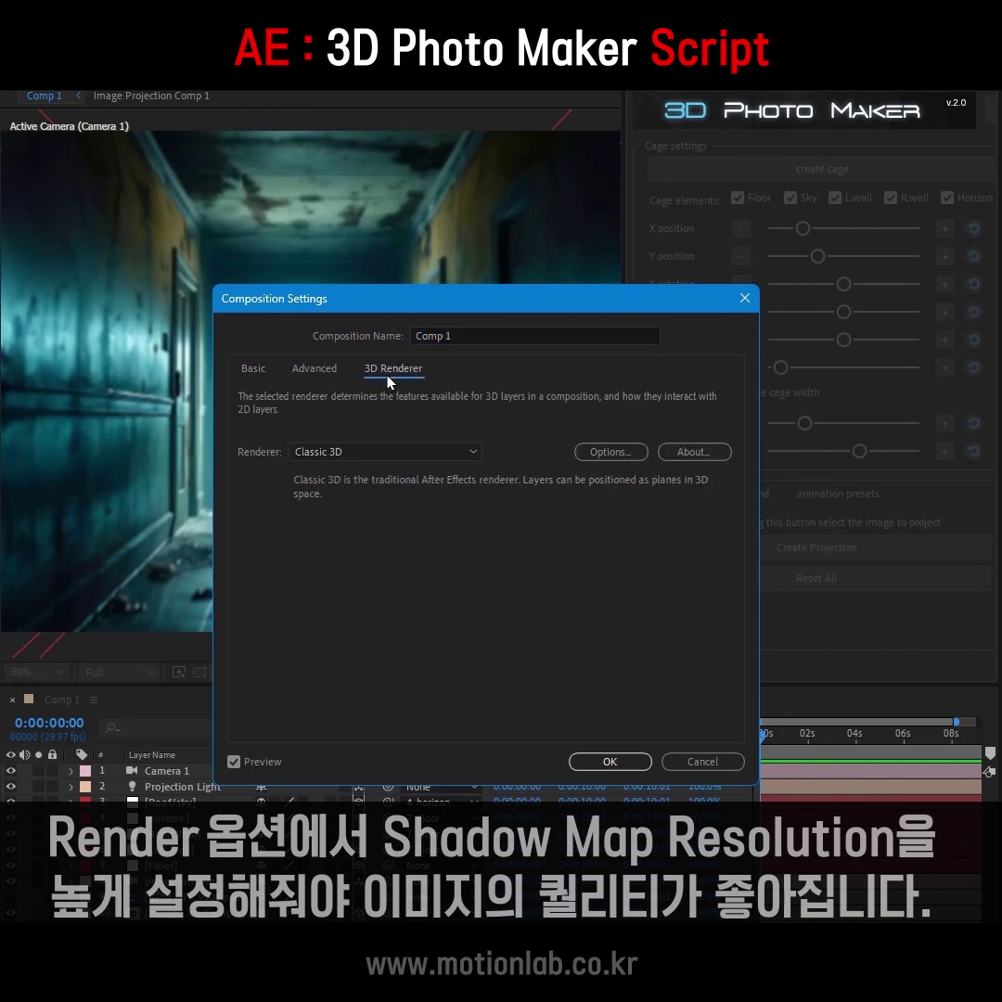
{"action": "left_click", "coordinate": [607, 452]}
{"action": "left_click", "coordinate": [627, 631]}
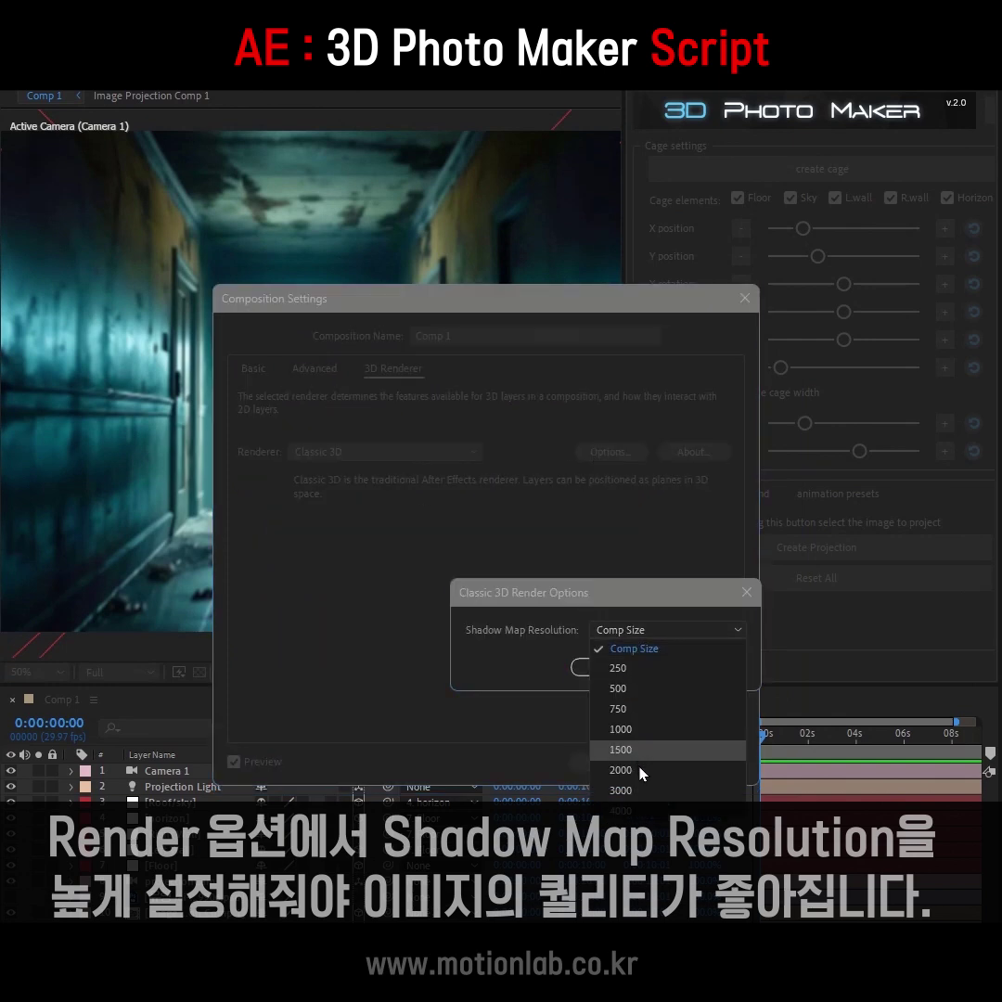
{"action": "left_click", "coordinate": [620, 810]}
{"action": "left_click", "coordinate": [628, 669]}
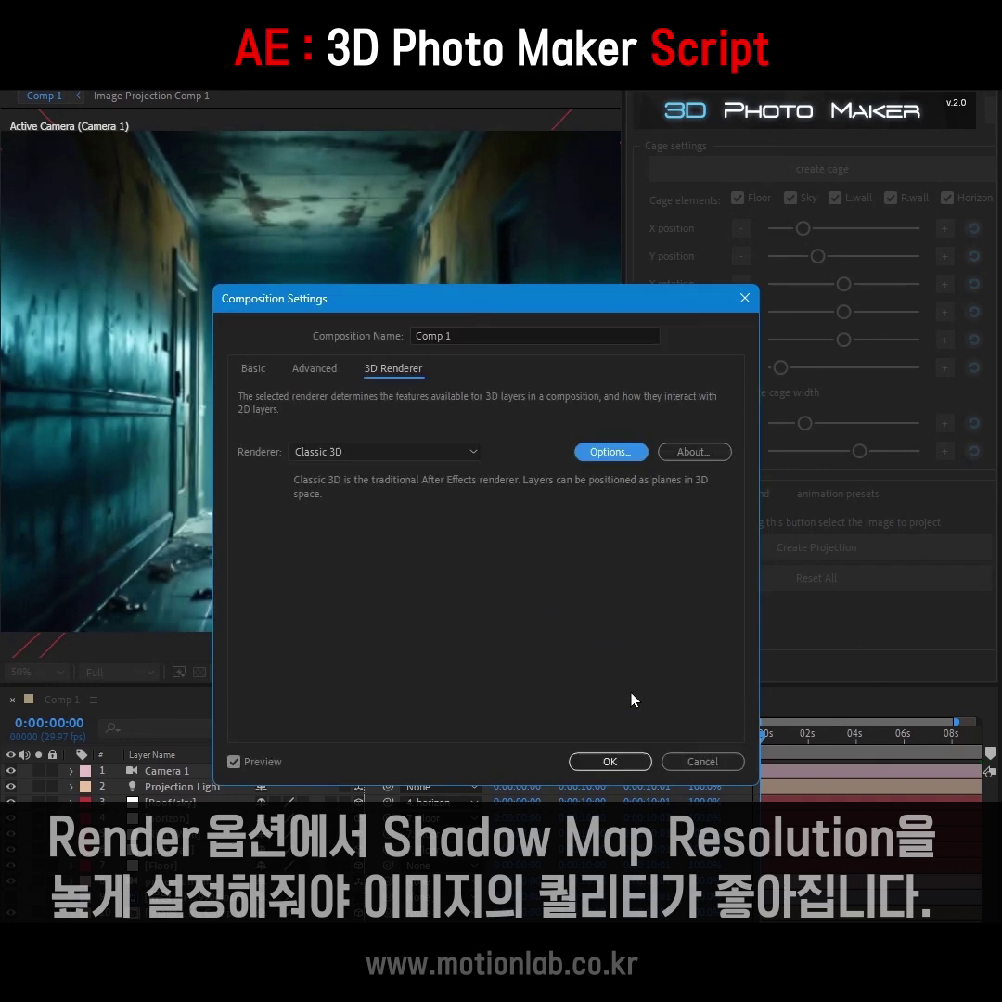
{"action": "left_click", "coordinate": [612, 762]}
Move the ghost layer to the top of the stack and lower it slightly in the corridor
{"action": "left_click_drag", "start_coordinate": [311, 449], "coordinate": [312, 434]}
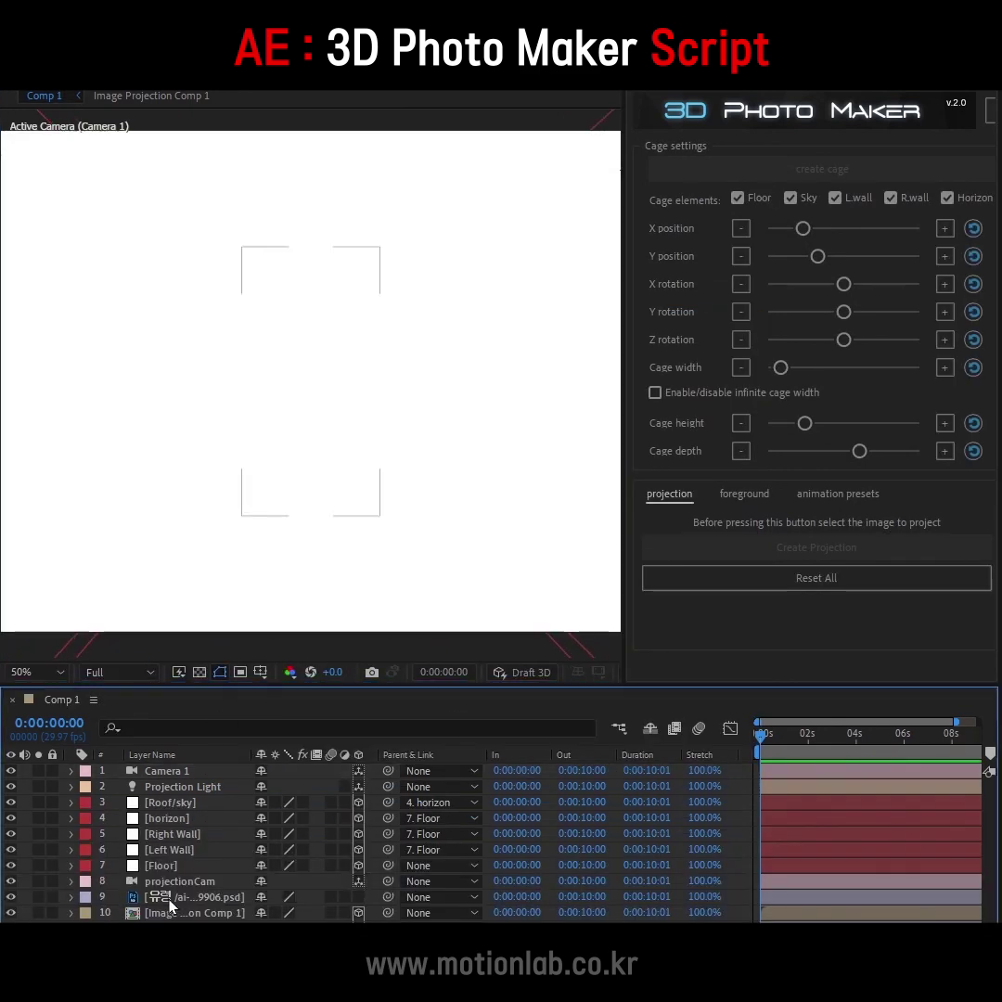
{"action": "mouse_move", "coordinate": [169, 897]}
{"action": "left_mouse_down"}
{"action": "mouse_move", "coordinate": [237, 823]}
{"action": "mouse_move", "coordinate": [27, 773]}
{"action": "left_mouse_up"}
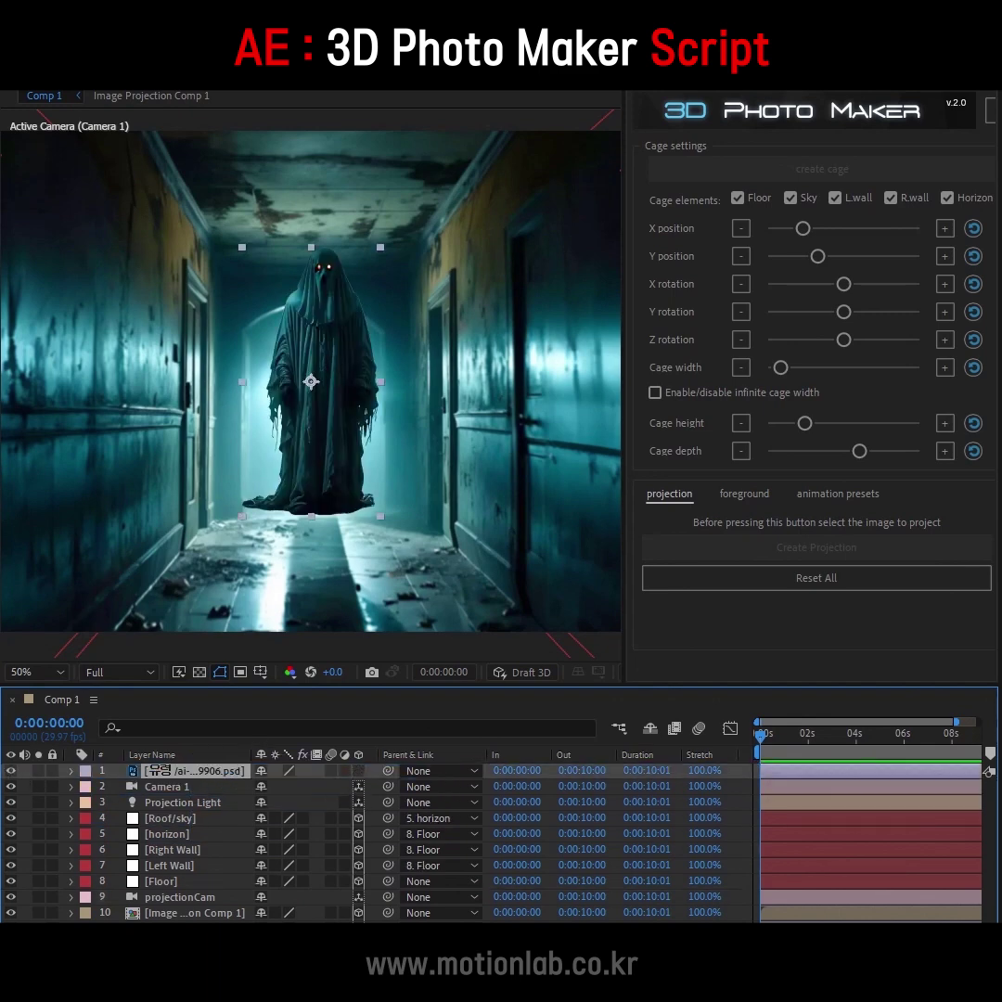
{"action": "left_click_drag", "start_coordinate": [331, 341], "coordinate": [330, 384]}
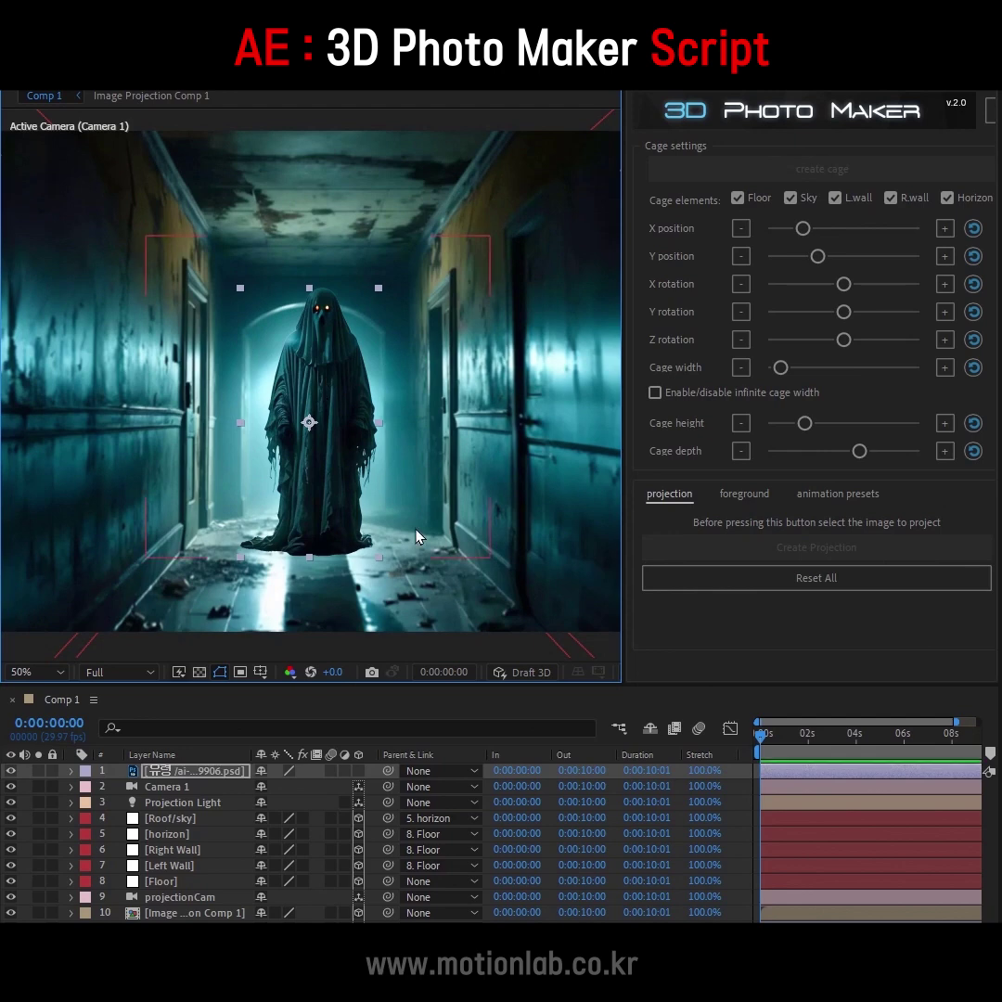
Insert the ghost as a 3D foreground layer, scale it to 38%, and push it farther away
{"action": "left_click", "coordinate": [747, 497]}
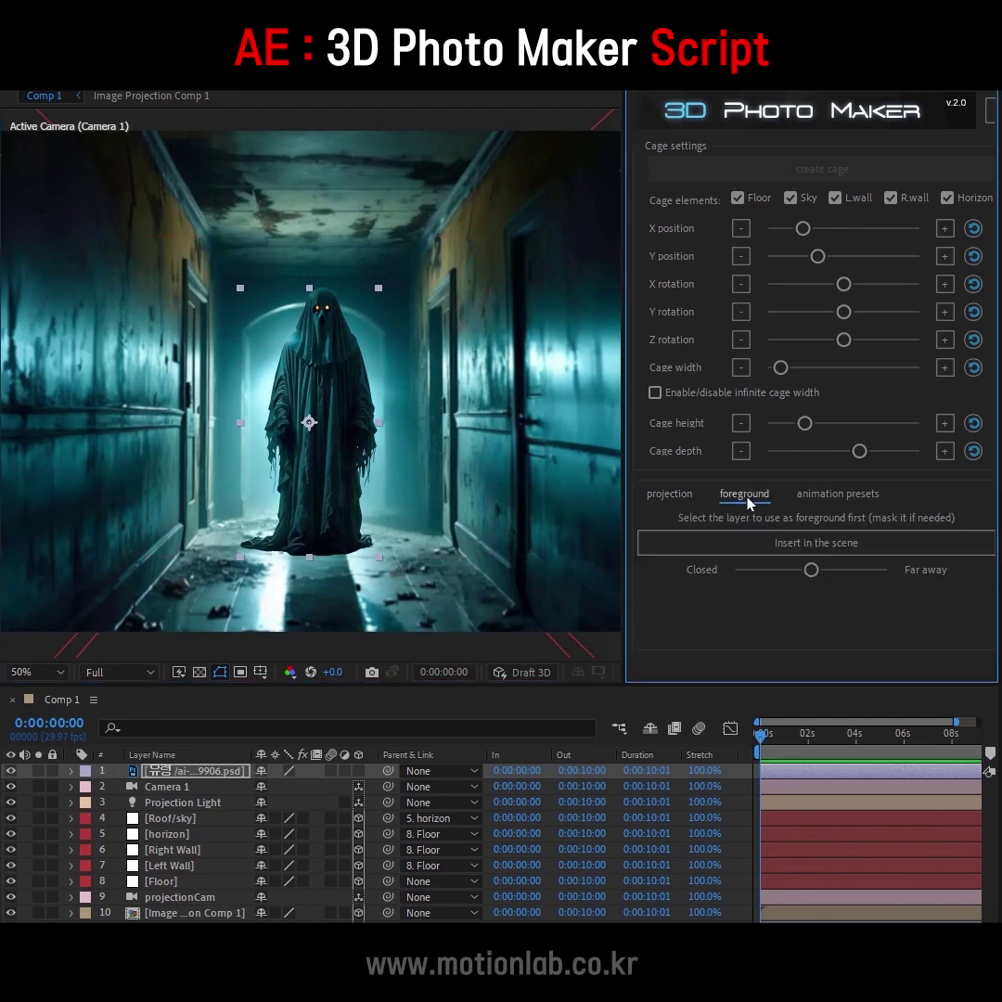
{"action": "left_click", "coordinate": [770, 546]}
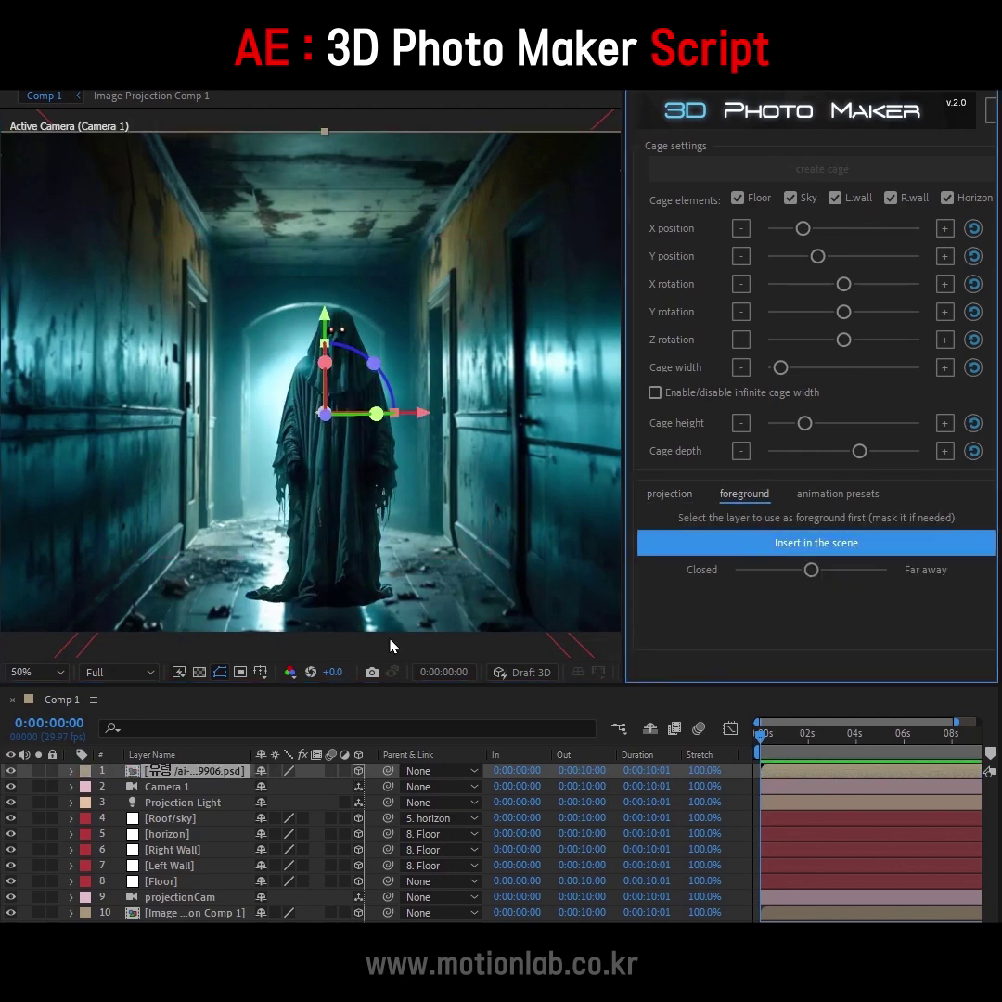
{"action": "key", "text": "s"}
{"action": "mouse_move", "coordinate": [274, 793]}
{"action": "left_mouse_down"}
{"action": "mouse_move", "coordinate": [265, 793]}
{"action": "mouse_move", "coordinate": [270, 787]}
{"action": "left_mouse_up"}
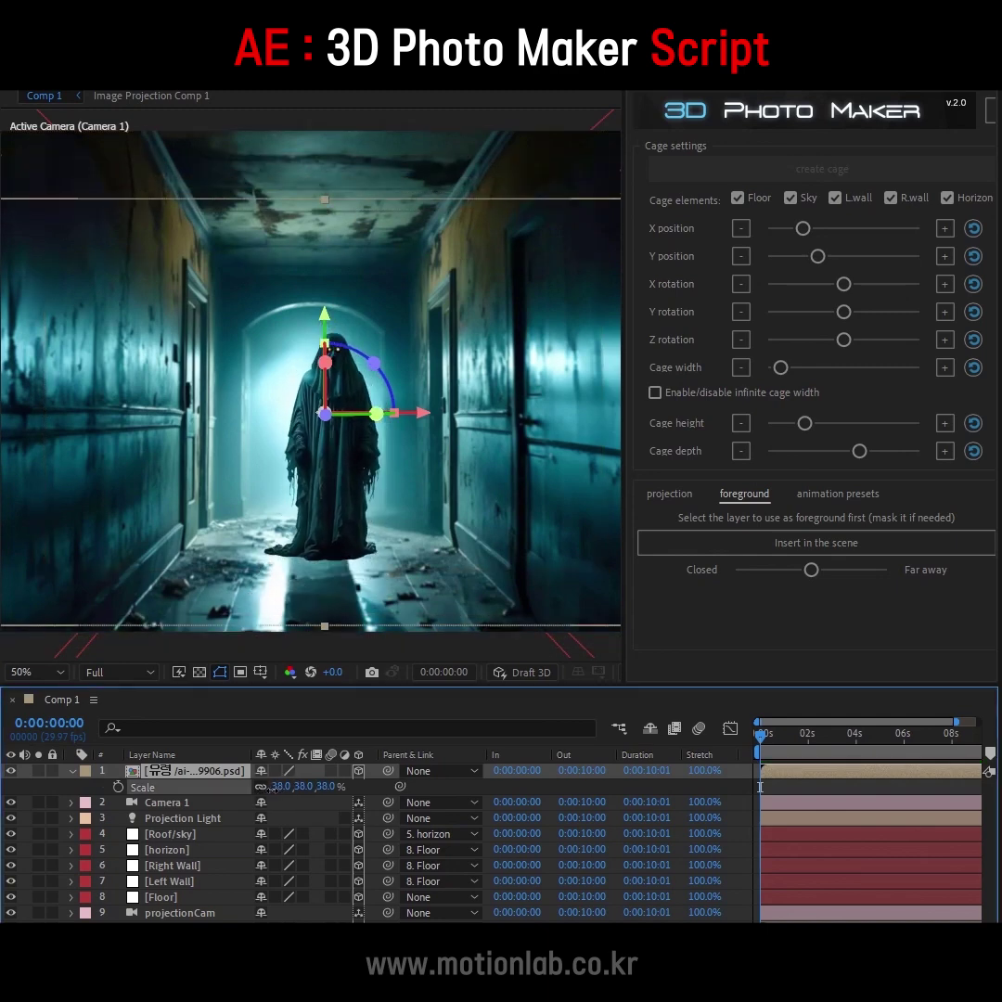
{"action": "left_click", "coordinate": [348, 449]}
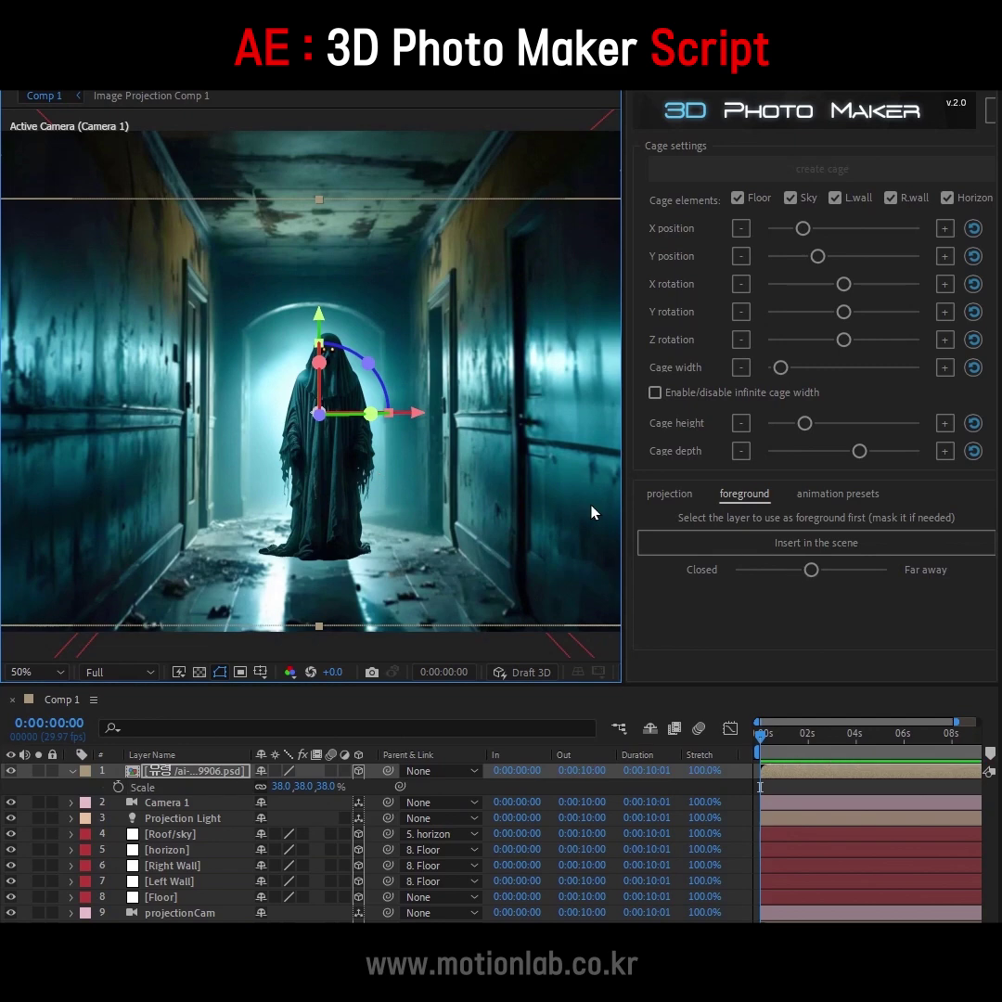
{"action": "key", "text": "comma"}
{"action": "left_click_drag", "start_coordinate": [810, 572], "coordinate": [832, 575]}
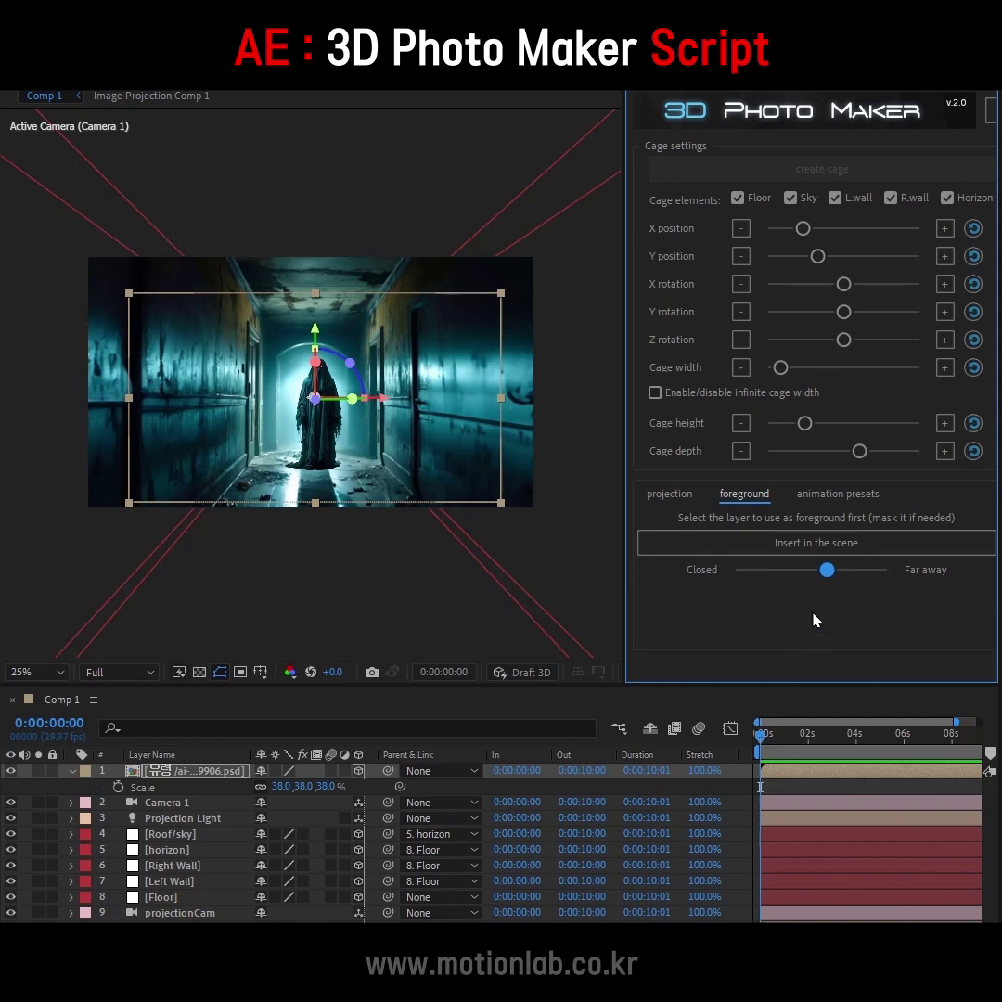
Set starting keyframes for Camera 1's Point of Interest and Position at 0 s
{"action": "left_click", "coordinate": [474, 711]}
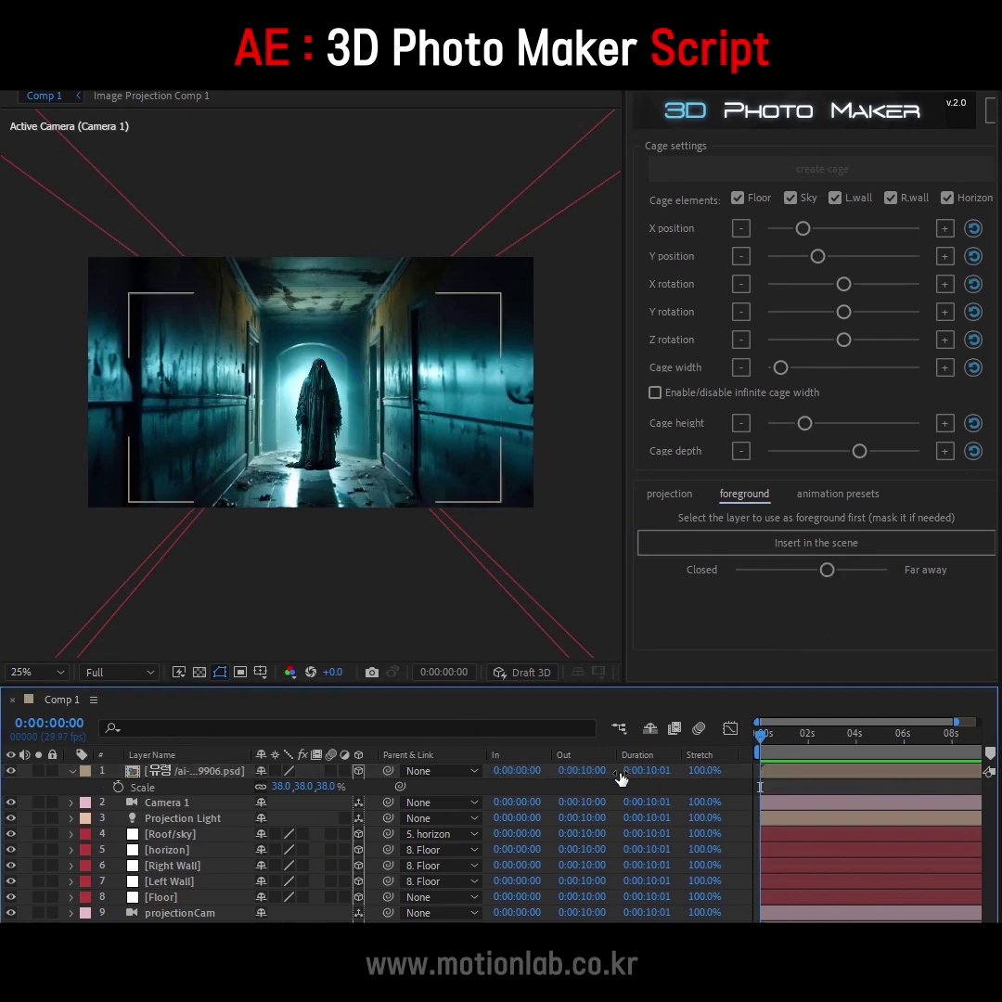
{"action": "left_click", "coordinate": [71, 803]}
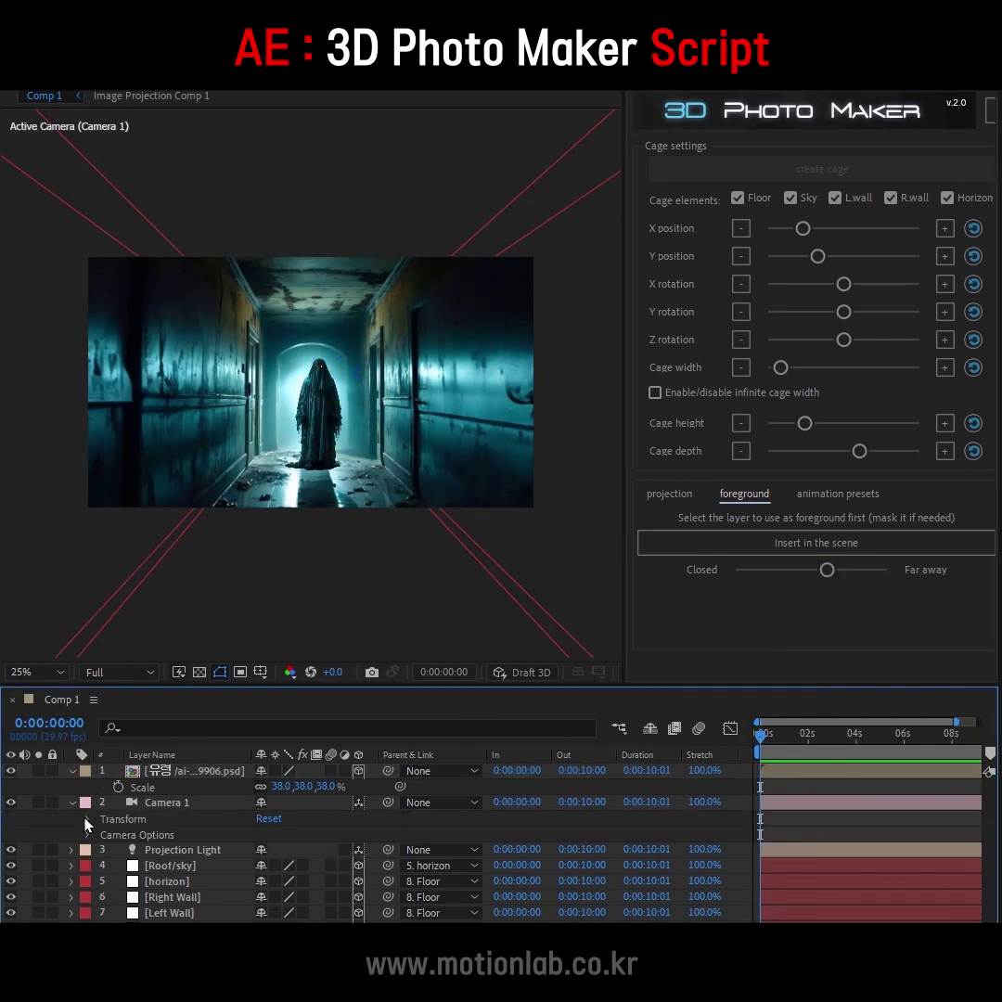
{"action": "left_click", "coordinate": [88, 819]}
{"action": "left_click", "coordinate": [185, 835]}
{"action": "left_click", "coordinate": [167, 850], "text": "shift"}
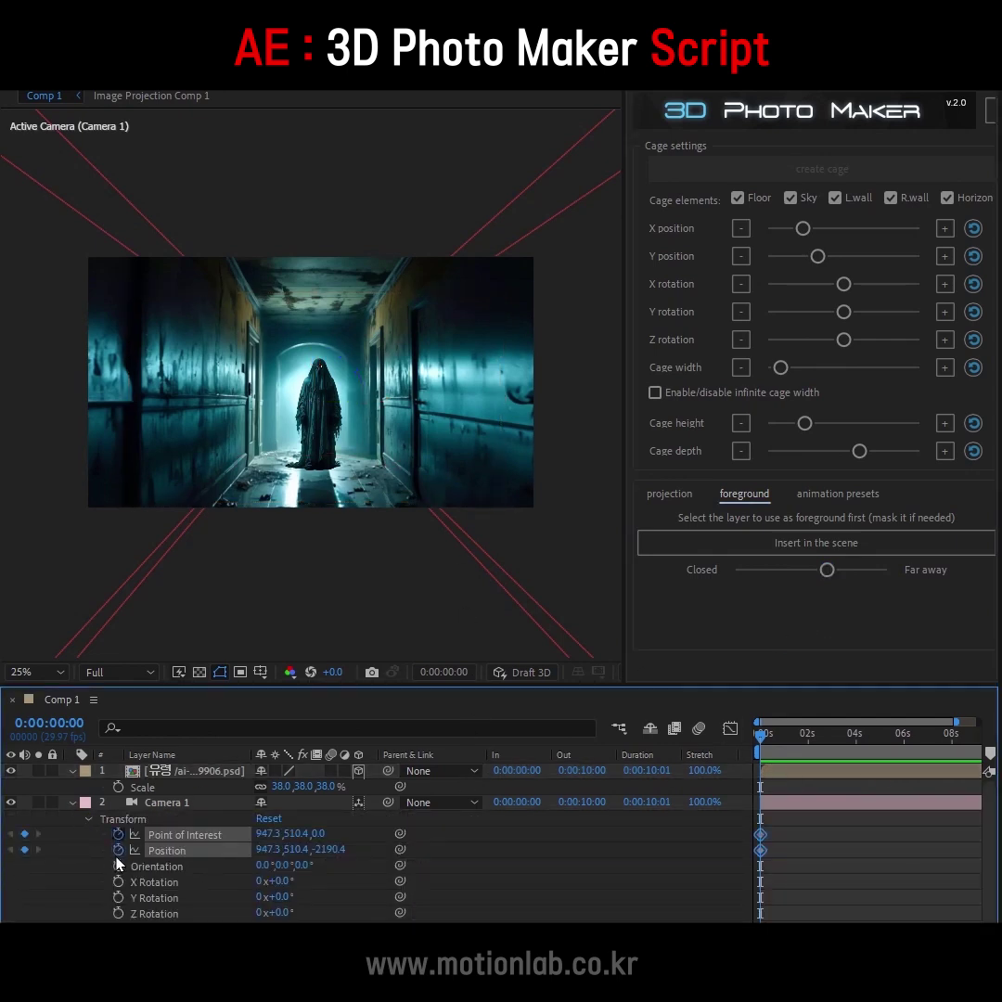
At 4 s, dolly Camera 1 in to a close-up of the ghost's face
{"action": "left_click", "coordinate": [855, 736]}
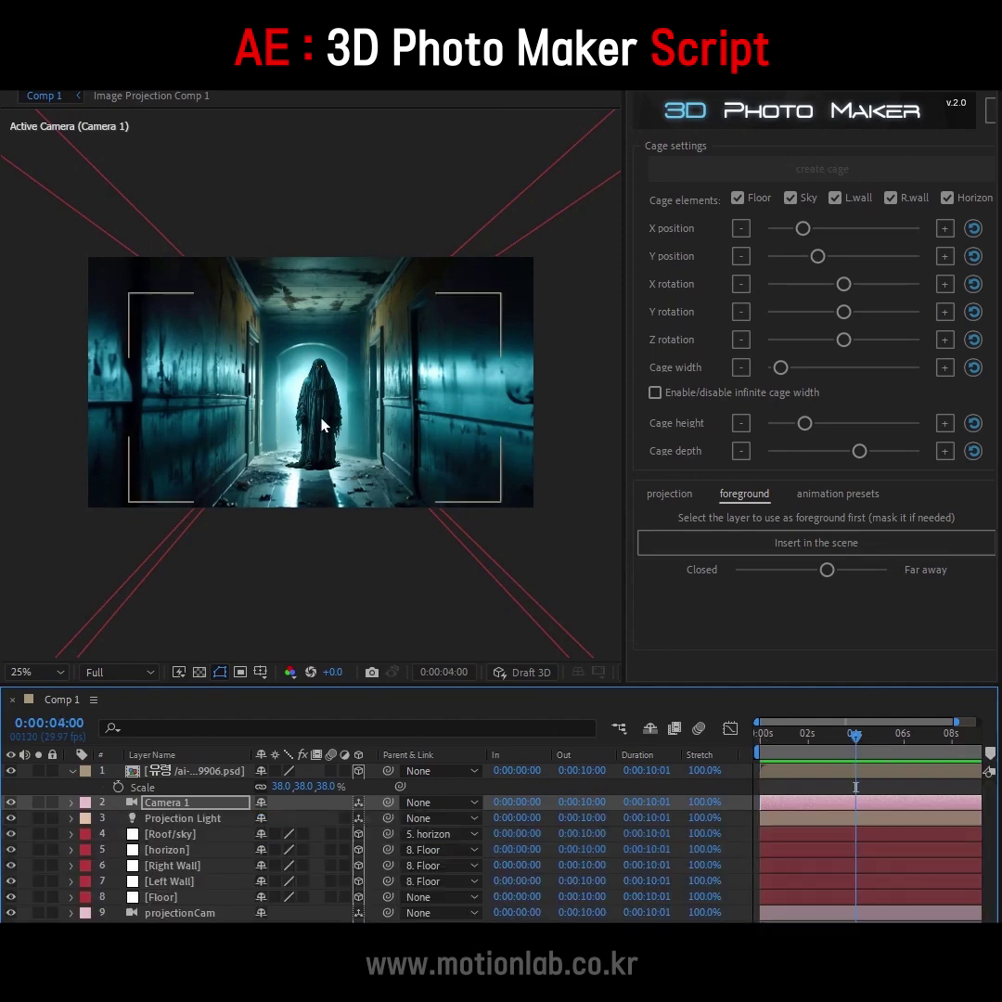
{"action": "left_click_drag", "start_coordinate": [320, 422], "coordinate": [329, 288]}
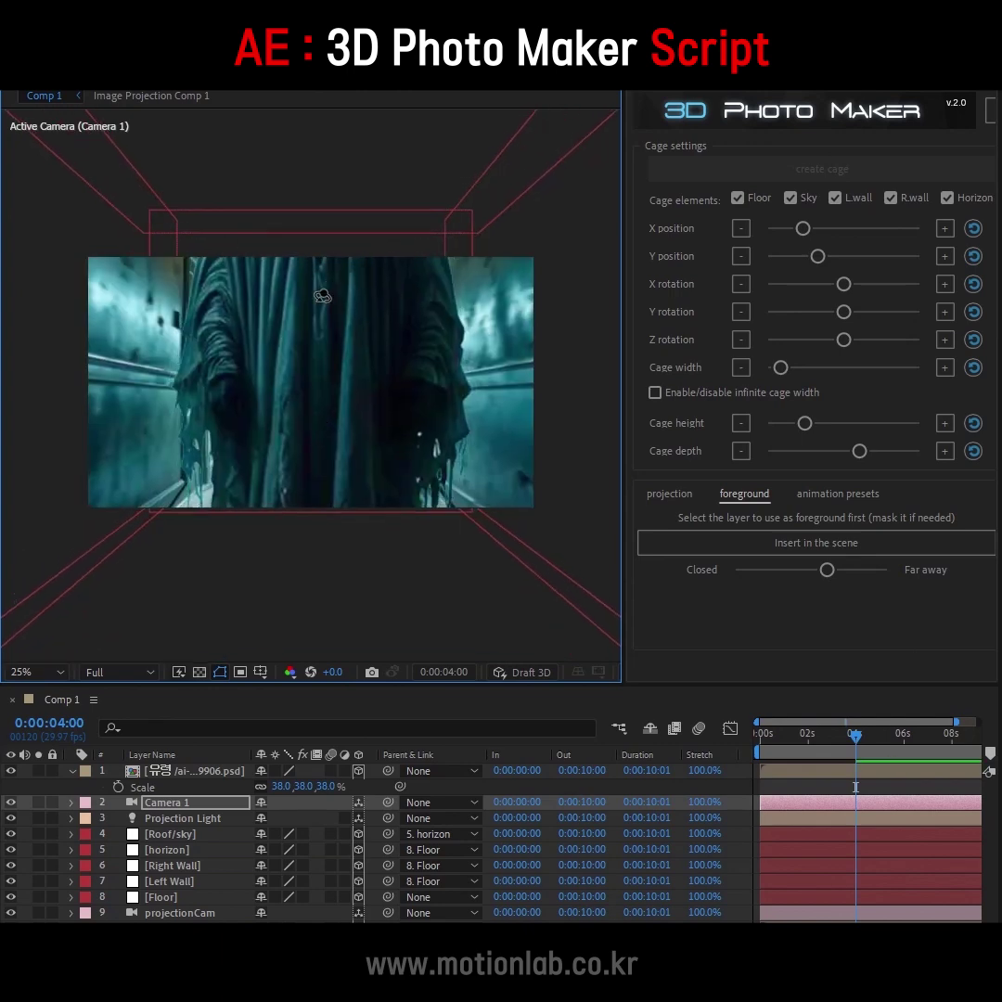
{"action": "left_click_drag", "start_coordinate": [328, 287], "coordinate": [309, 593]}
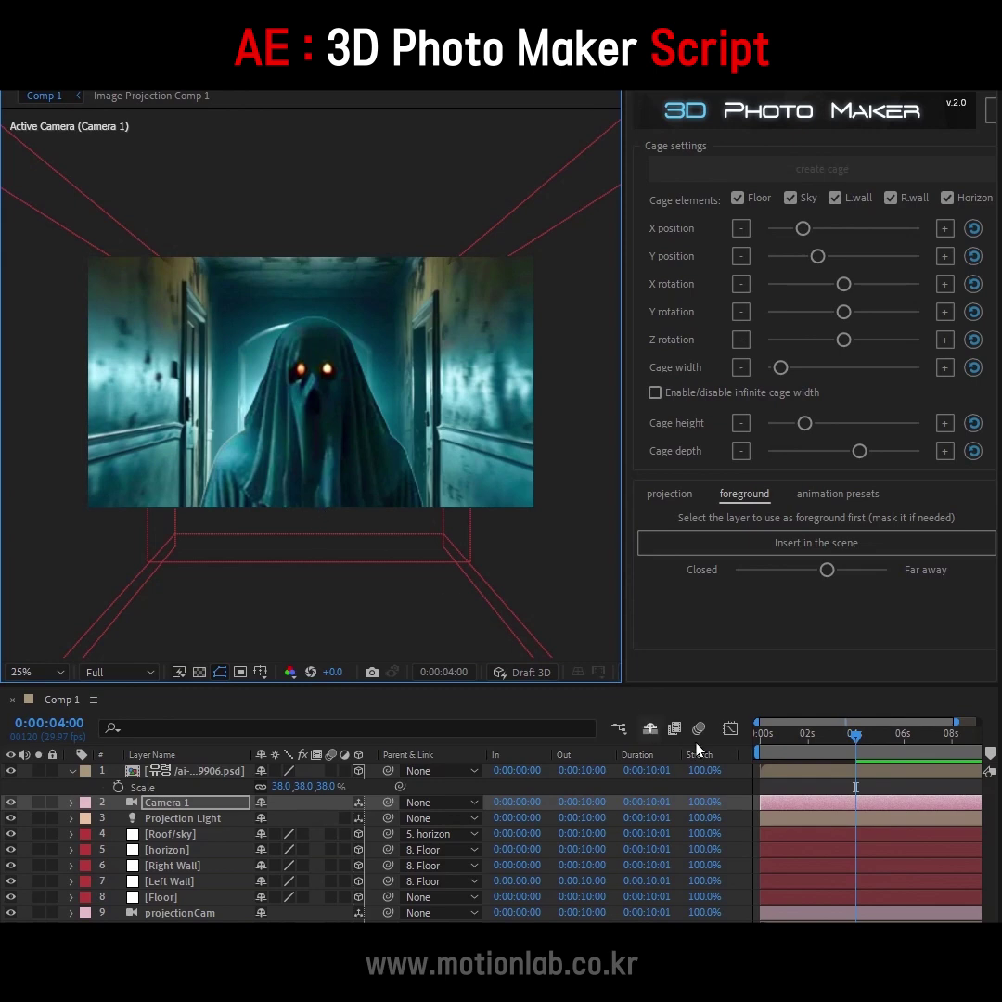
End the work area at 4 seconds and preview the camera push-in
{"action": "key", "text": "n"}
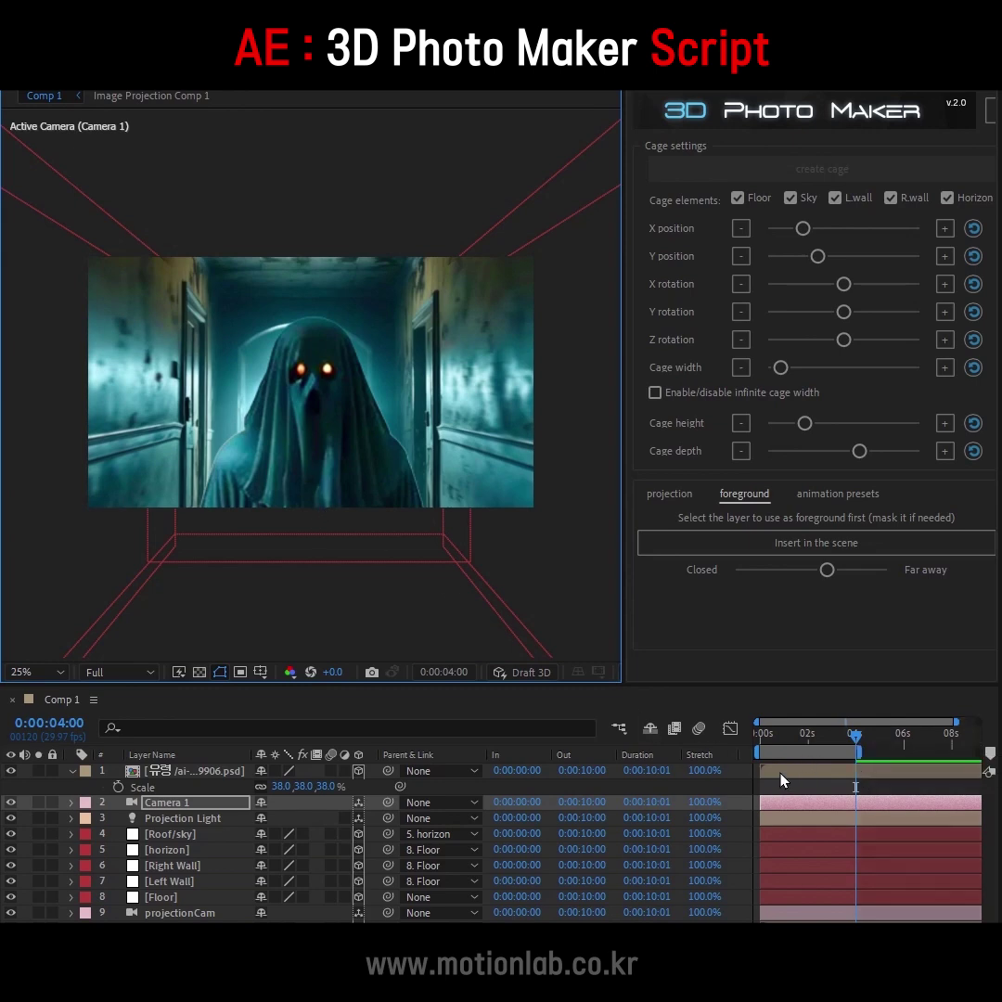
{"action": "key", "text": "space"}
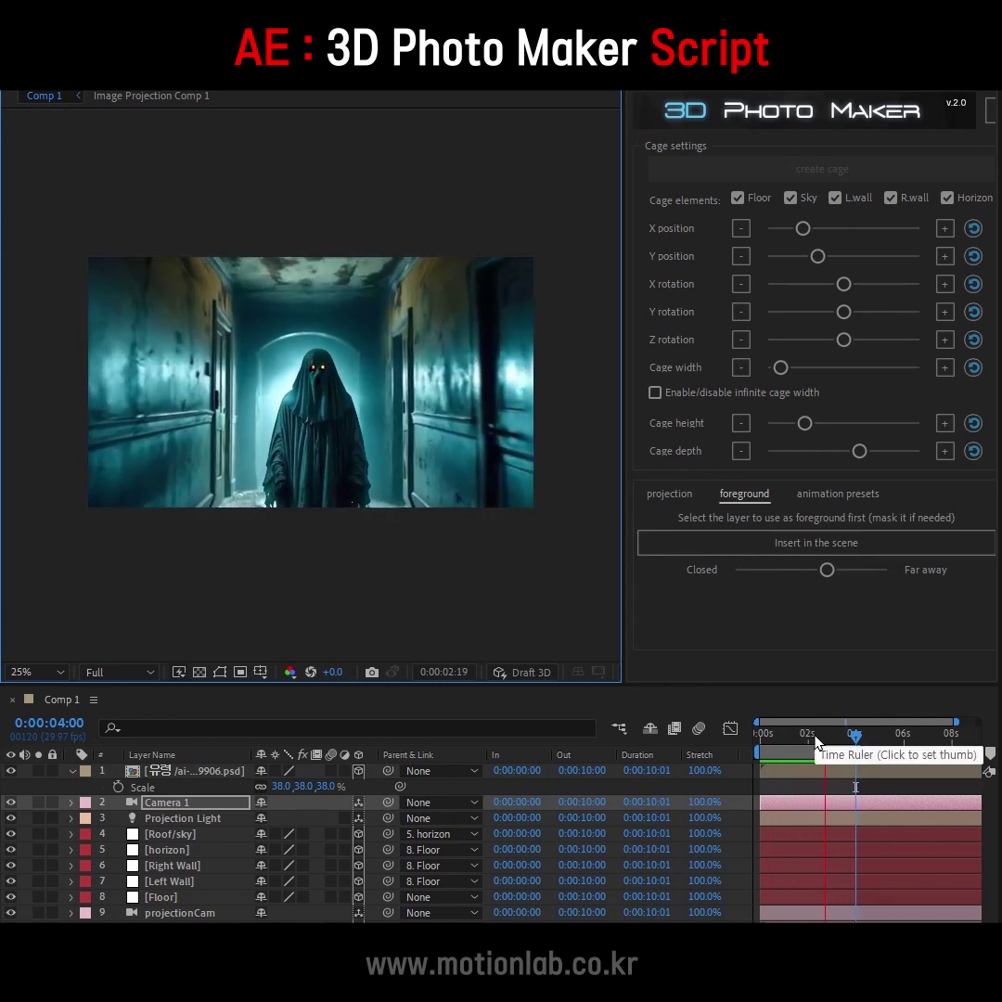
{"action": "key", "text": "space"}
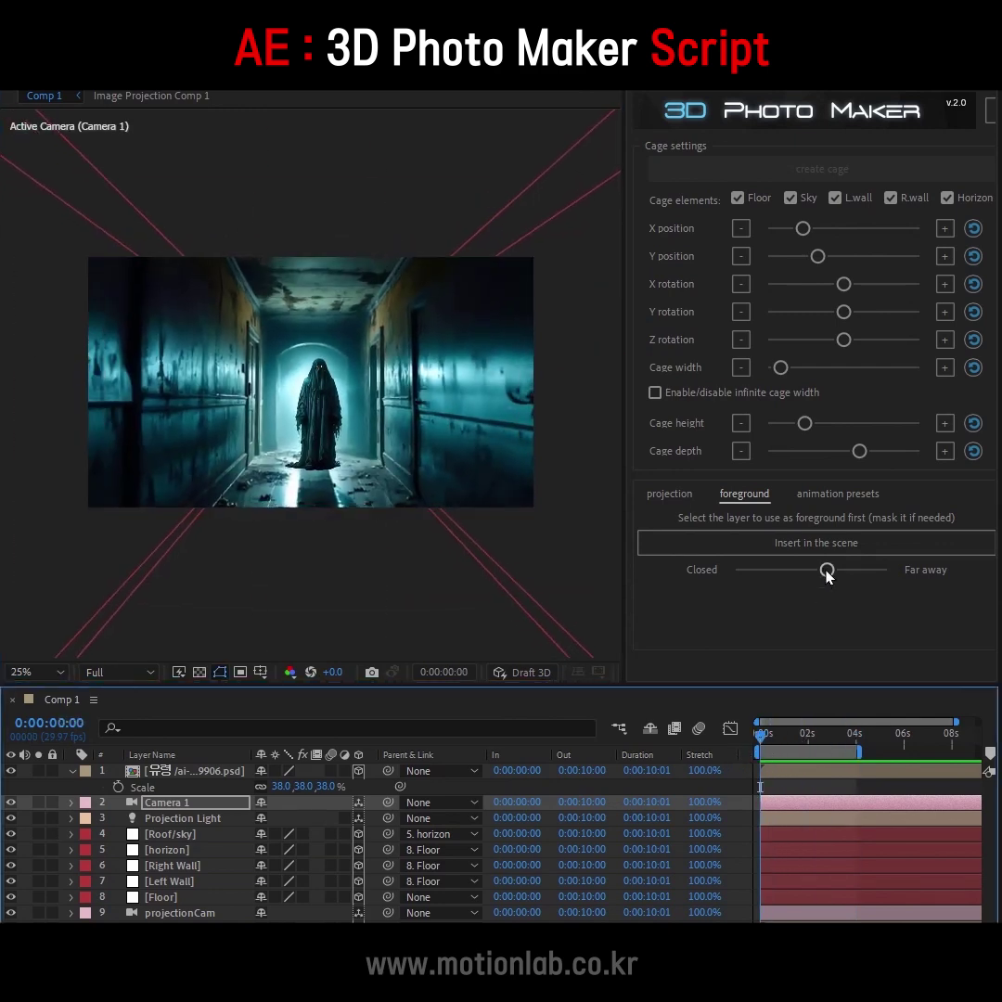
Readjust the ghost layer's Closed/Far away depth slider, then scrub back to an earlier frame to check the camera move
{"action": "left_click_drag", "start_coordinate": [827, 571], "coordinate": [819, 575]}
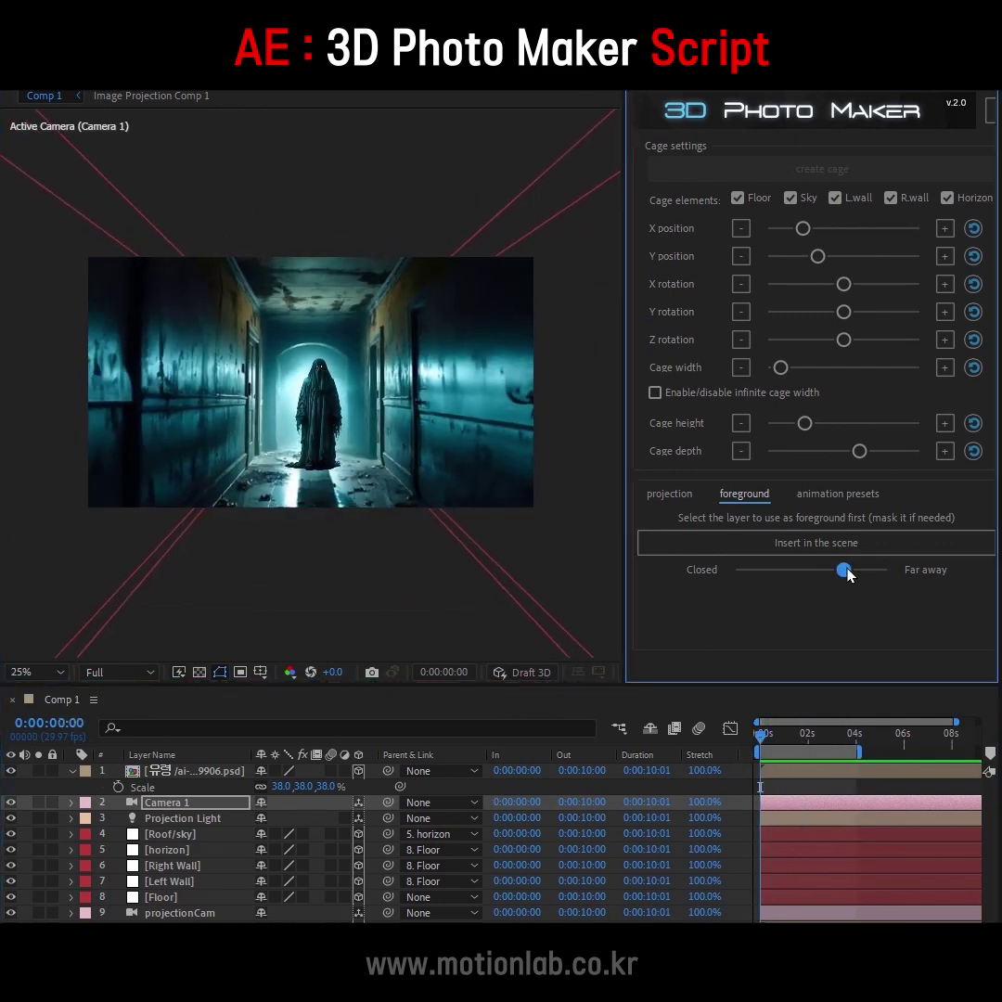
{"action": "left_click", "coordinate": [211, 773]}
{"action": "left_click_drag", "start_coordinate": [855, 567], "coordinate": [852, 573]}
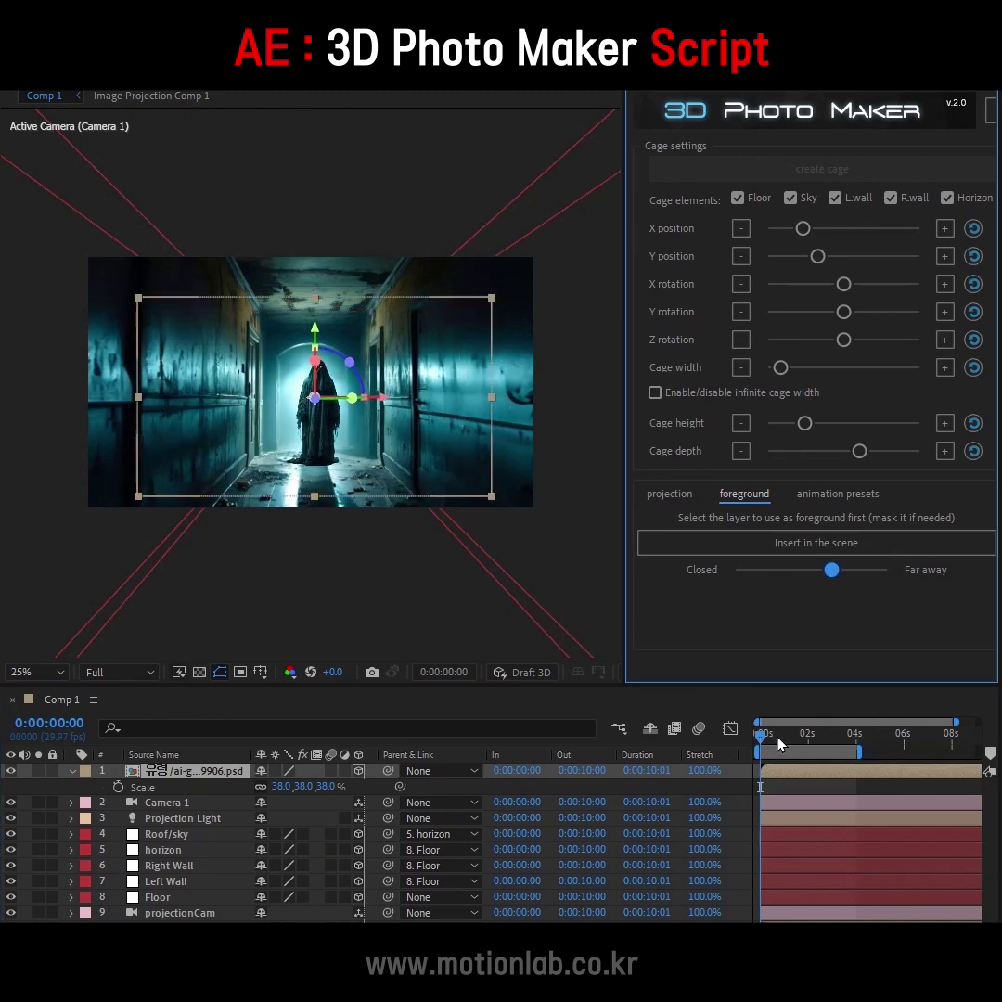
{"action": "mouse_move", "coordinate": [781, 744]}
{"action": "left_mouse_down"}
{"action": "mouse_move", "coordinate": [791, 758]}
{"action": "mouse_move", "coordinate": [750, 758]}
{"action": "left_mouse_up"}
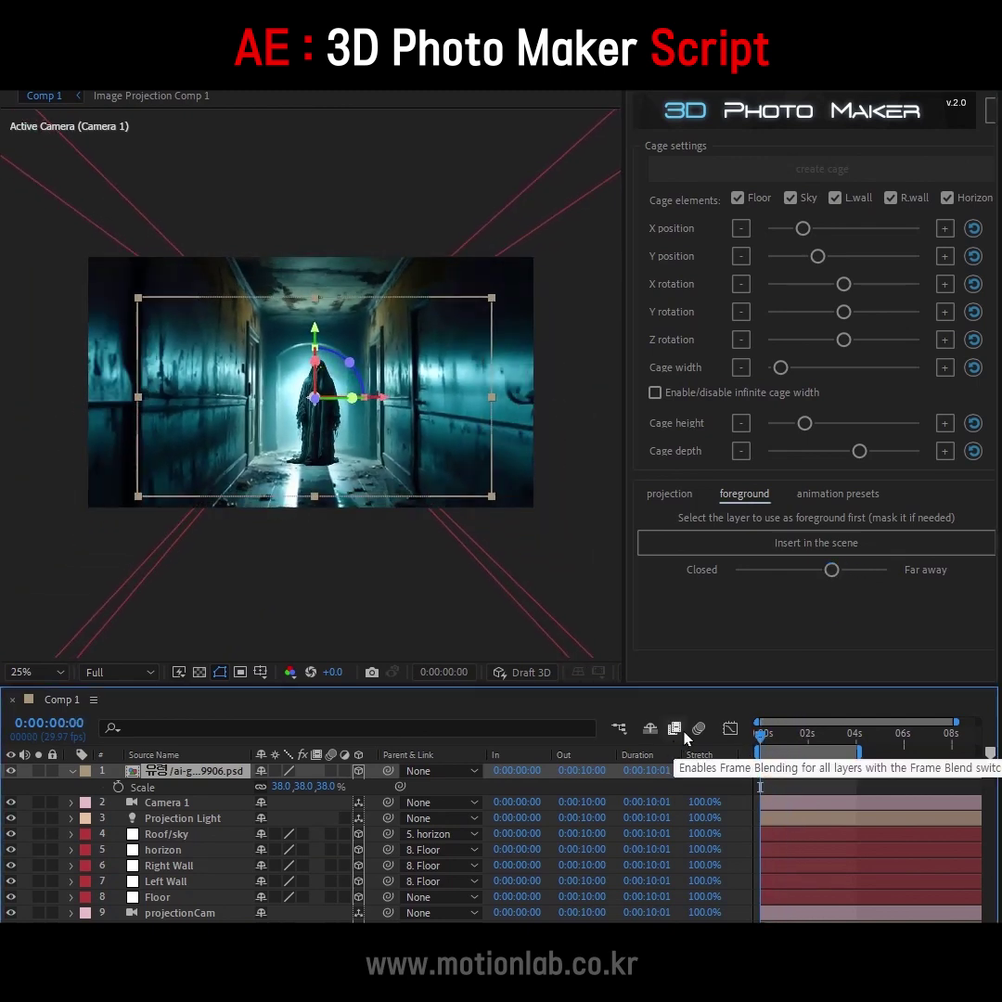